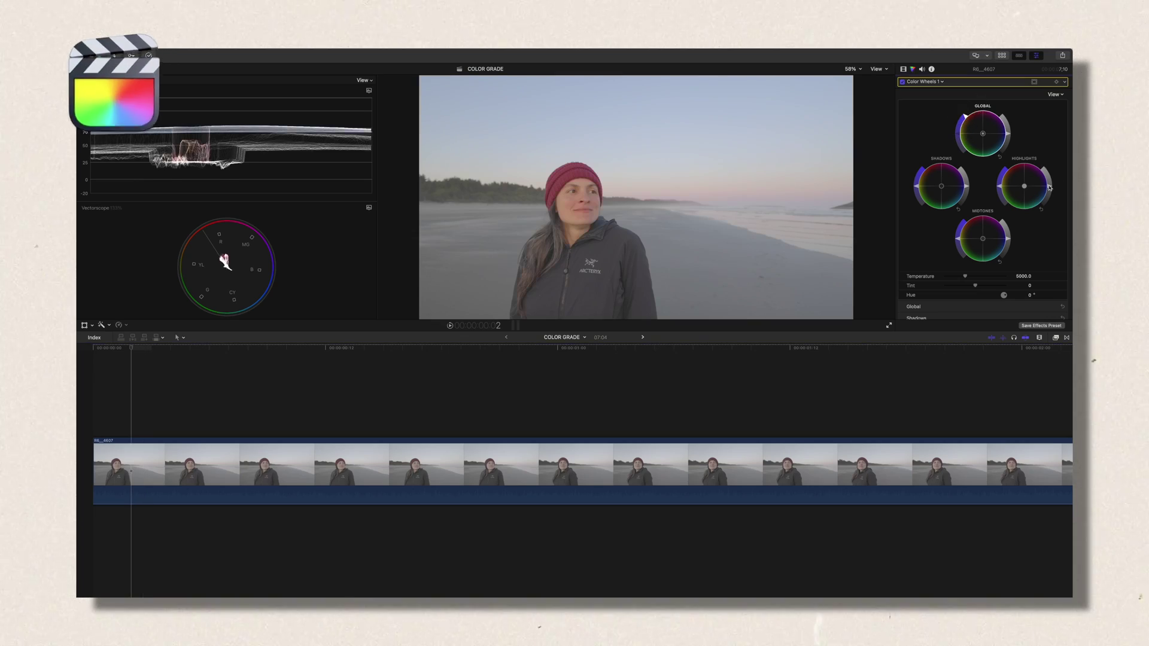
Raise Highlights and lower Midtones brightness, then add Color Curves with a lowered Luma point.
drag(1049, 188, 1046, 176)
drag(1007, 239, 1004, 250)
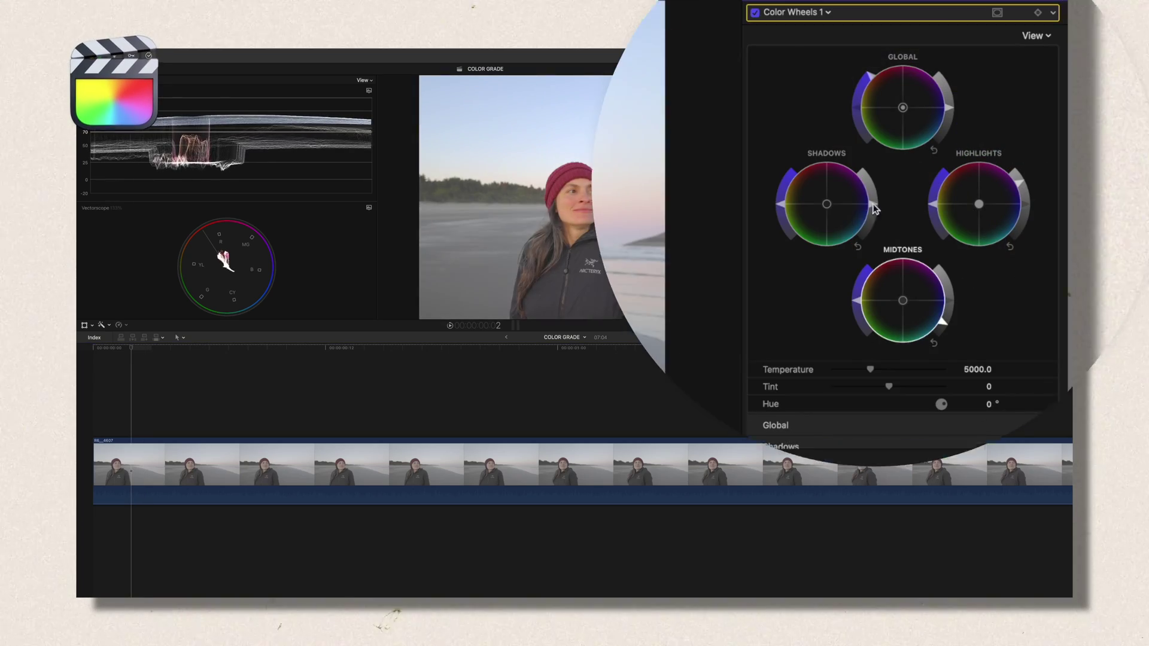
click(802, 12)
click(815, 116)
drag(830, 134, 833, 138)
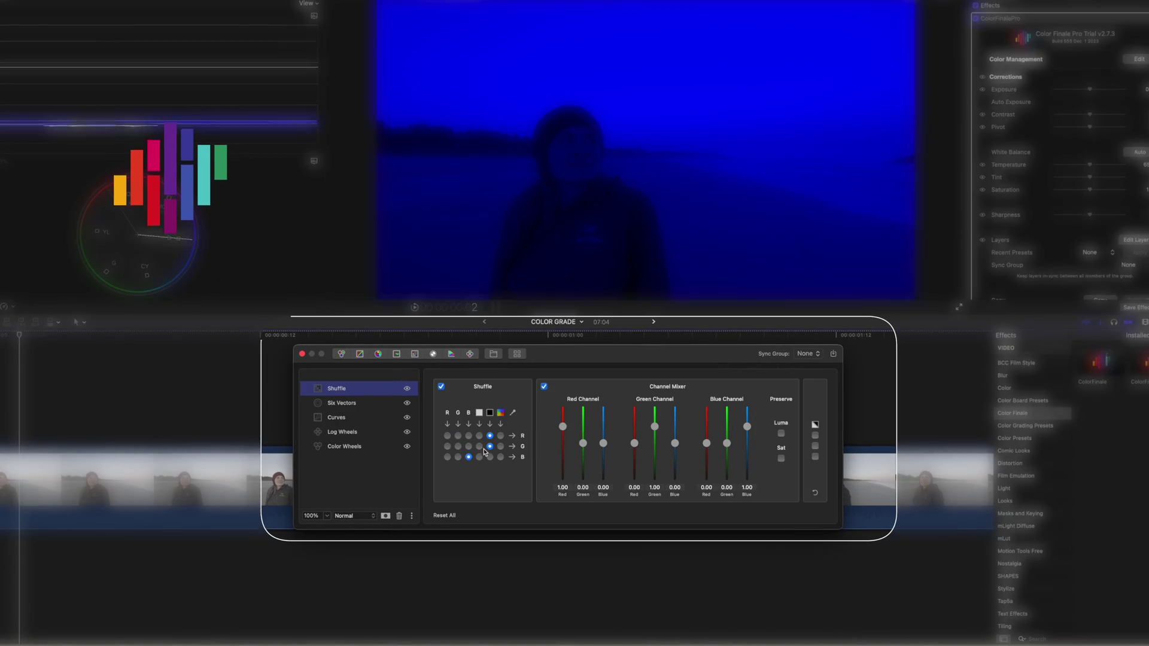
Blend the Shuffle layer in Subtract mode at 15% opacity.
click(368, 518)
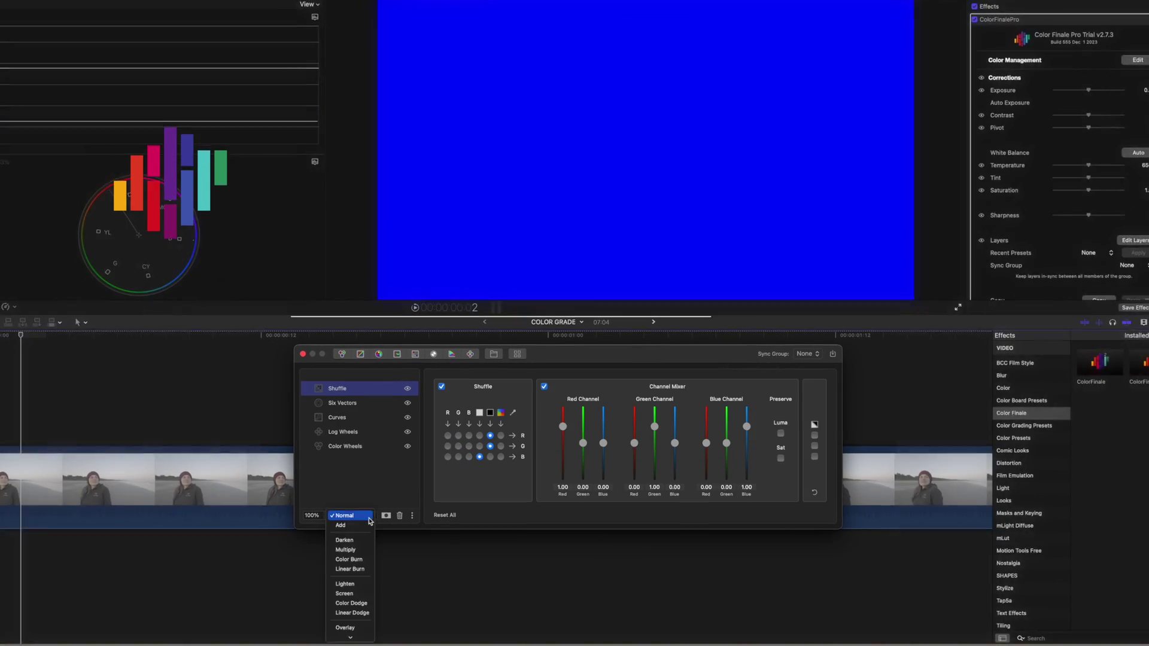
click(350, 627)
click(312, 516)
drag(329, 534, 282, 537)
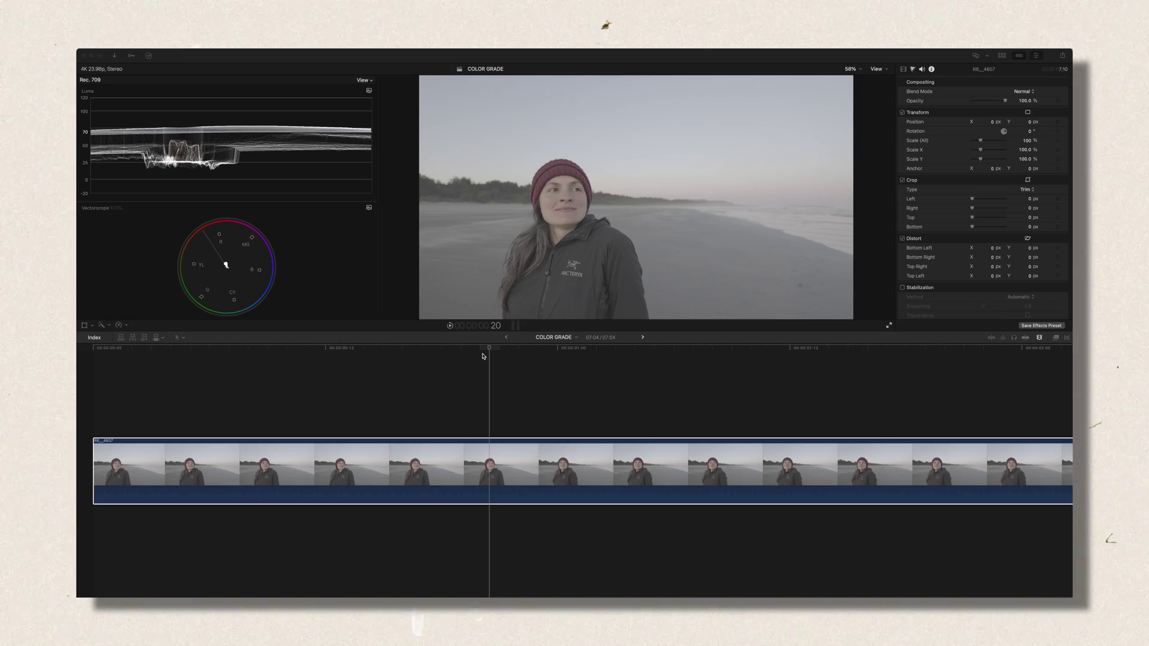
Apply ColorFinalePro from the Color Finale effects category and open its layers window.
click(1055, 338)
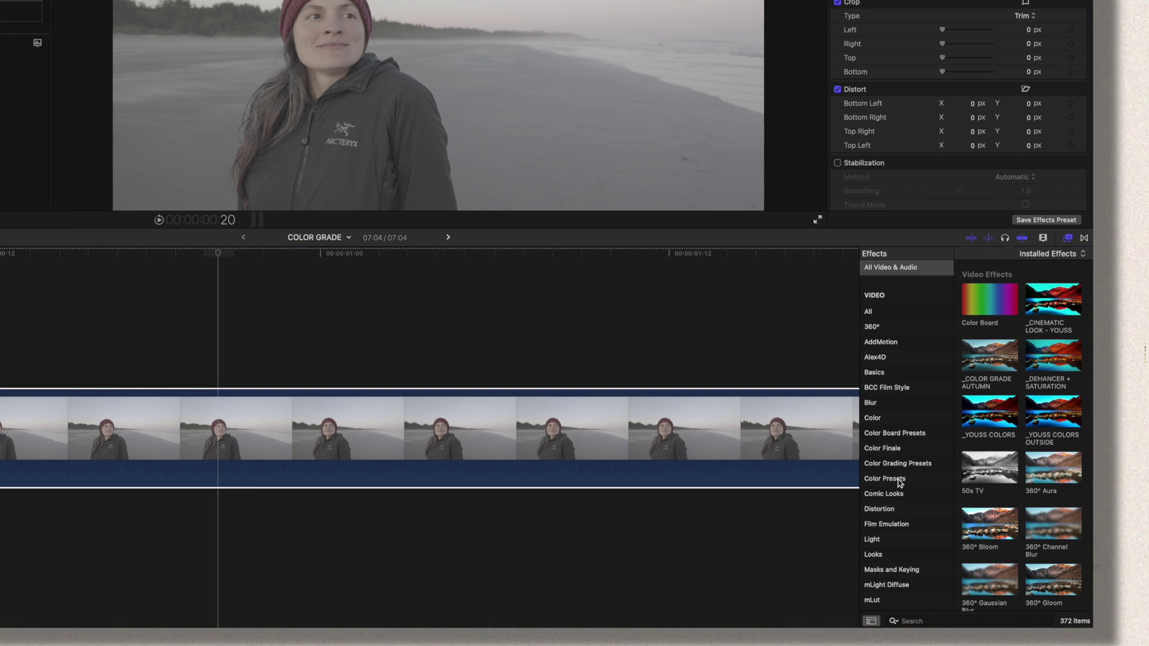
click(891, 449)
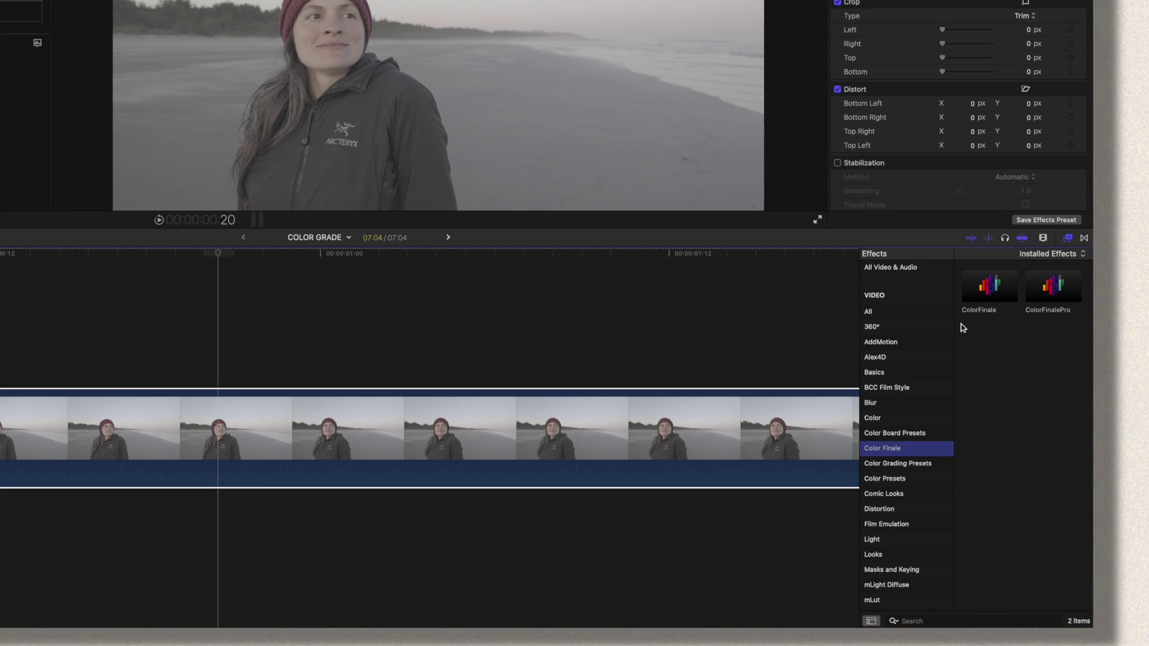
double_click(1042, 289)
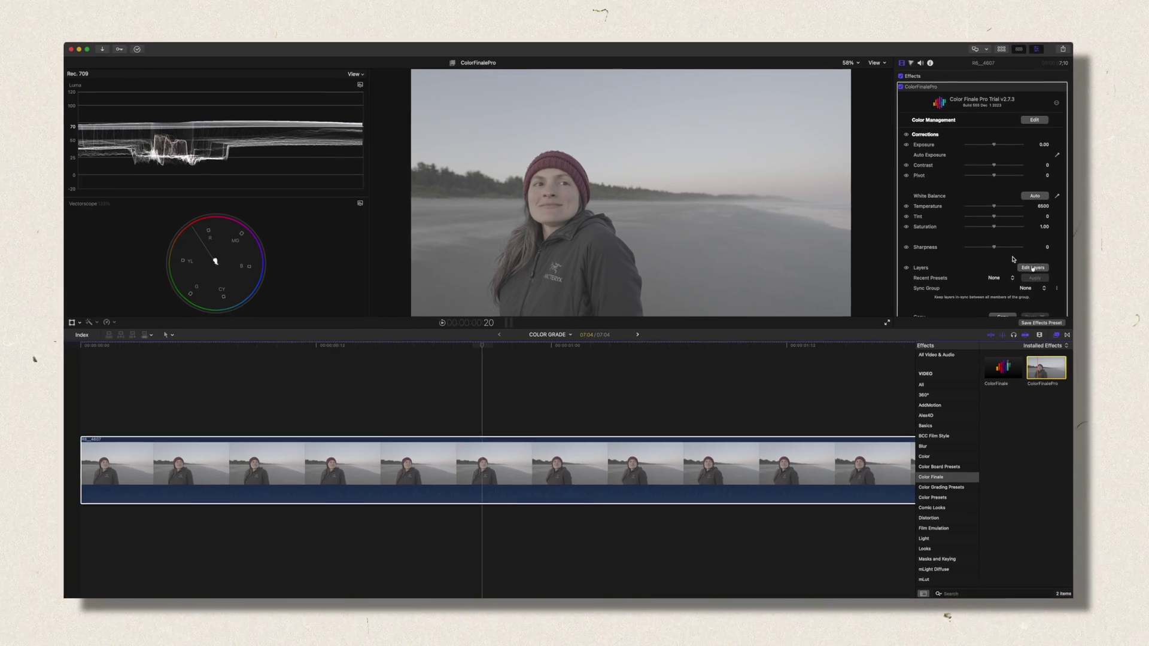
click(1032, 139)
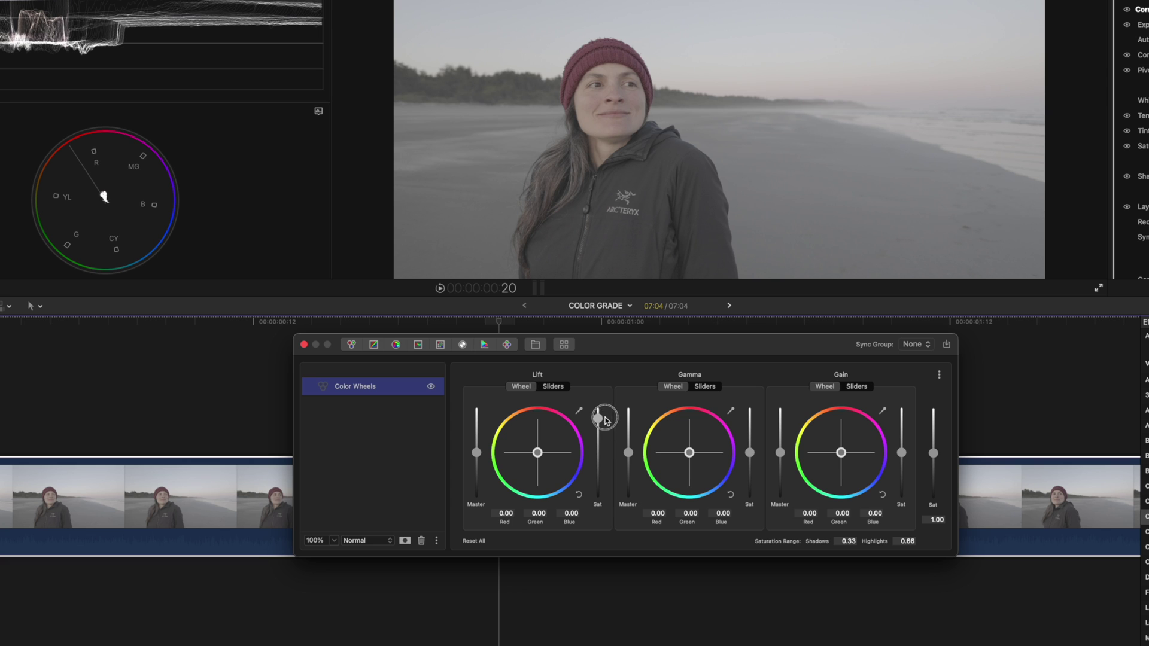
Boost the Color Wheels saturation to 1.45 and begin renaming that layer.
drag(901, 453, 903, 402)
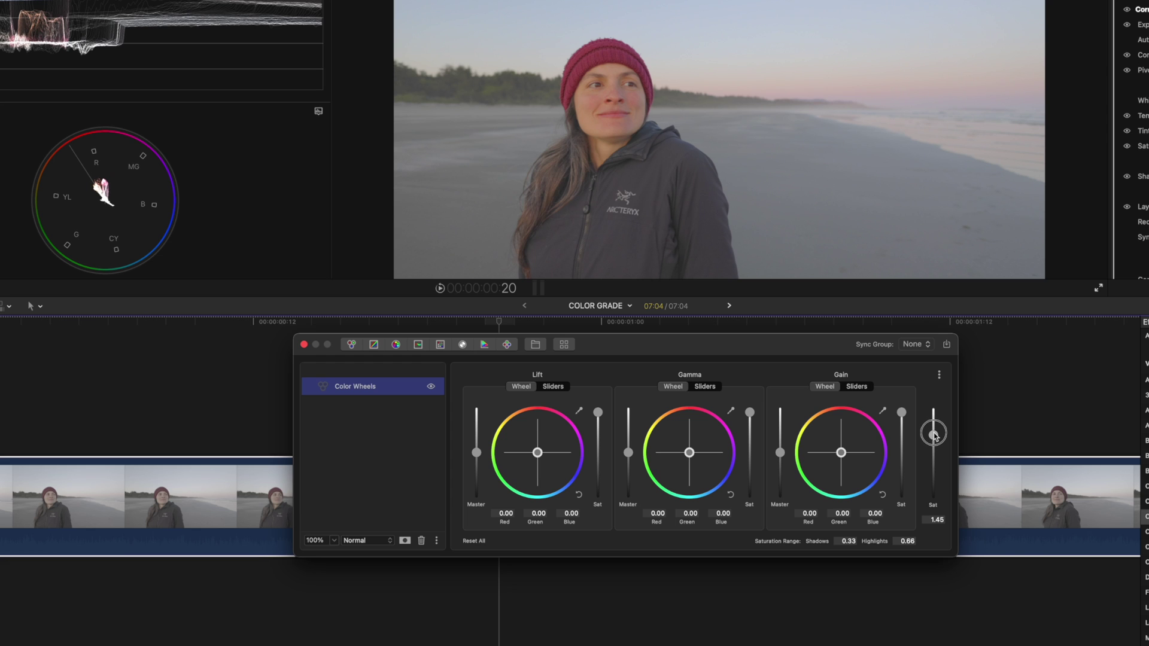
right_click(355, 391)
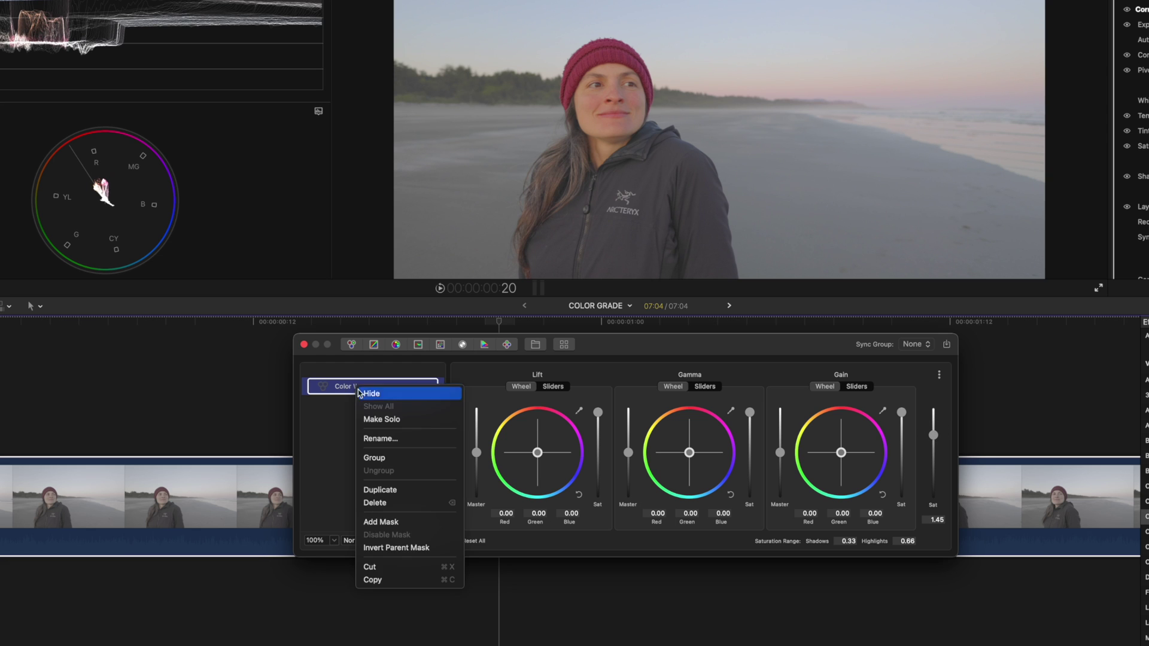
click(383, 440)
Name the layer SATURATION and add a Log Wheels layer named EXPOSURE CORRECTION.
text(SATURATION)
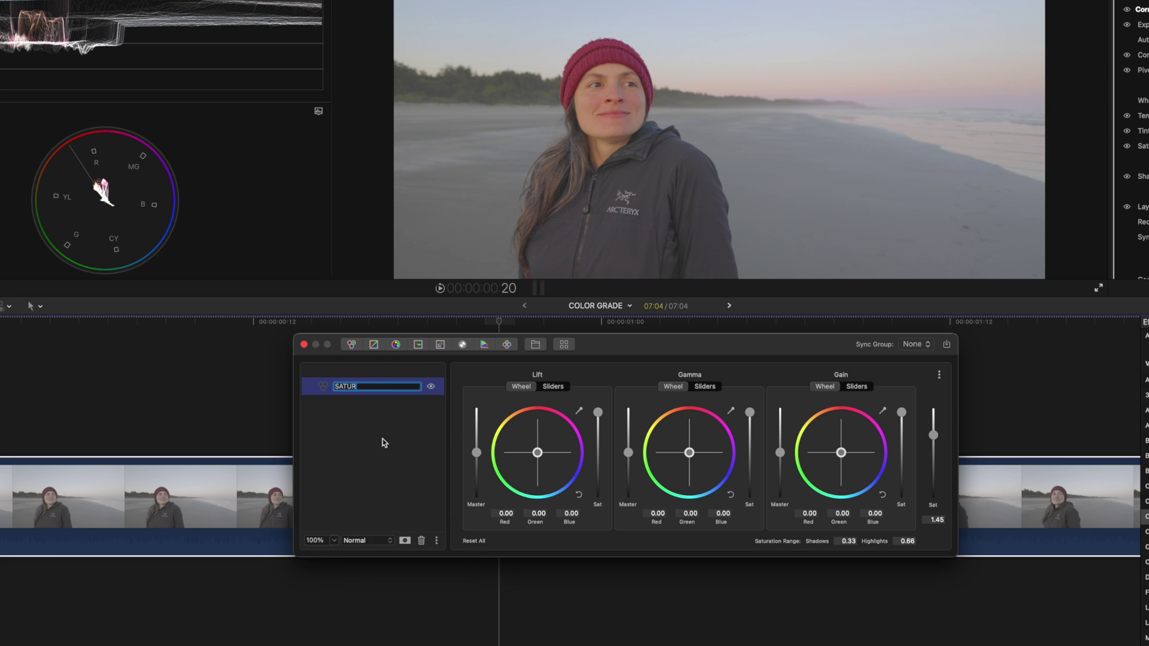
key(Return)
click(506, 344)
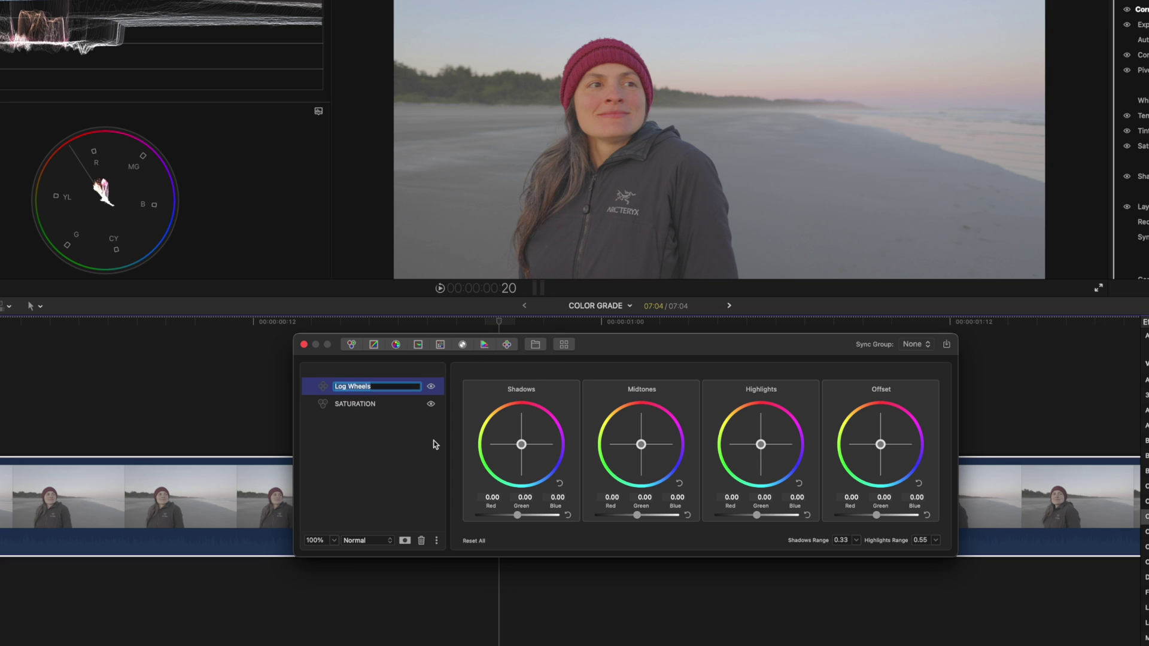
text(EXPOSURE CORRECTION)
key(Return)
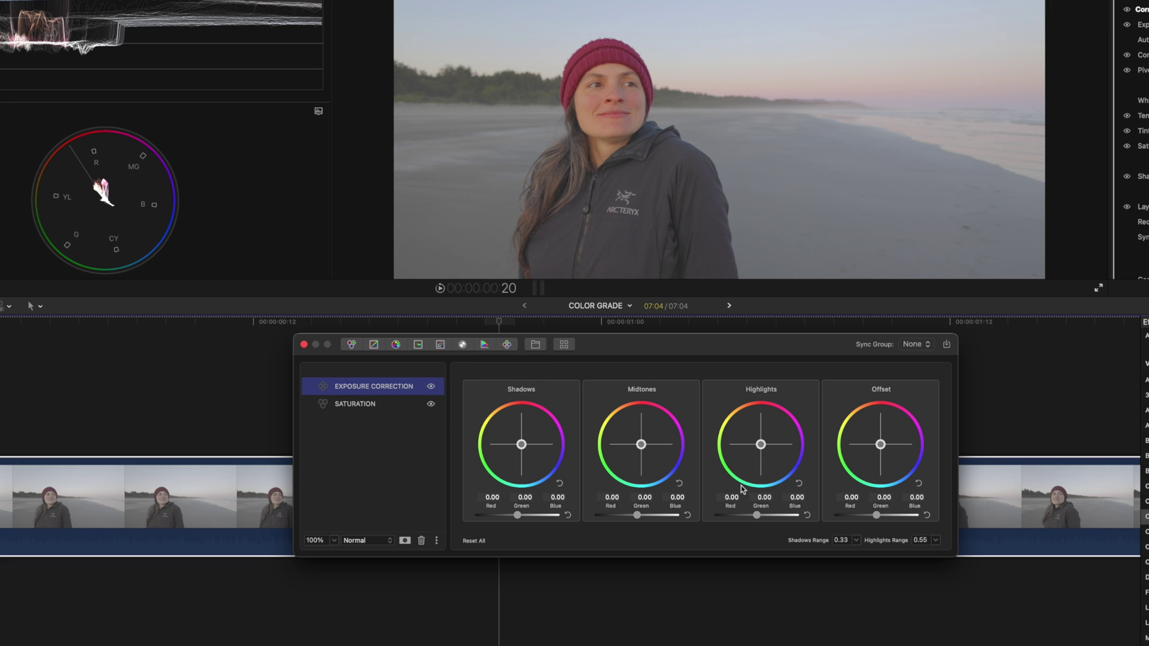
Set EXPOSURE CORRECTION to Offset 0.27, Highlights 0.37, Midtones -1.00, Shadows -0.40.
drag(876, 515, 889, 516)
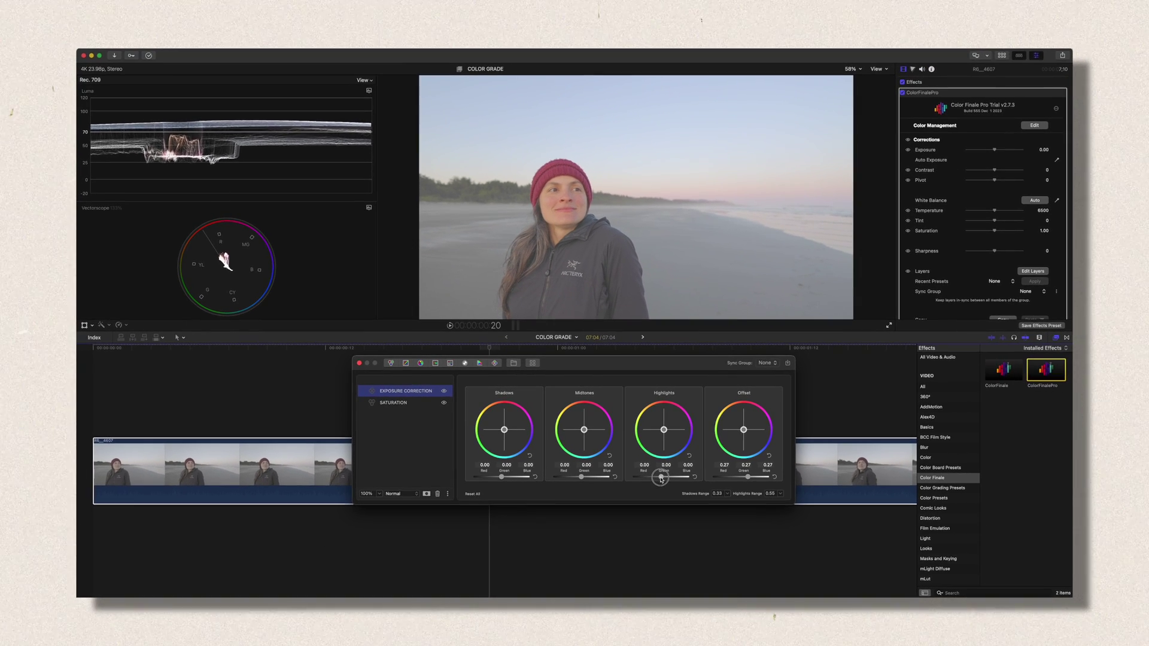
drag(661, 479, 671, 480)
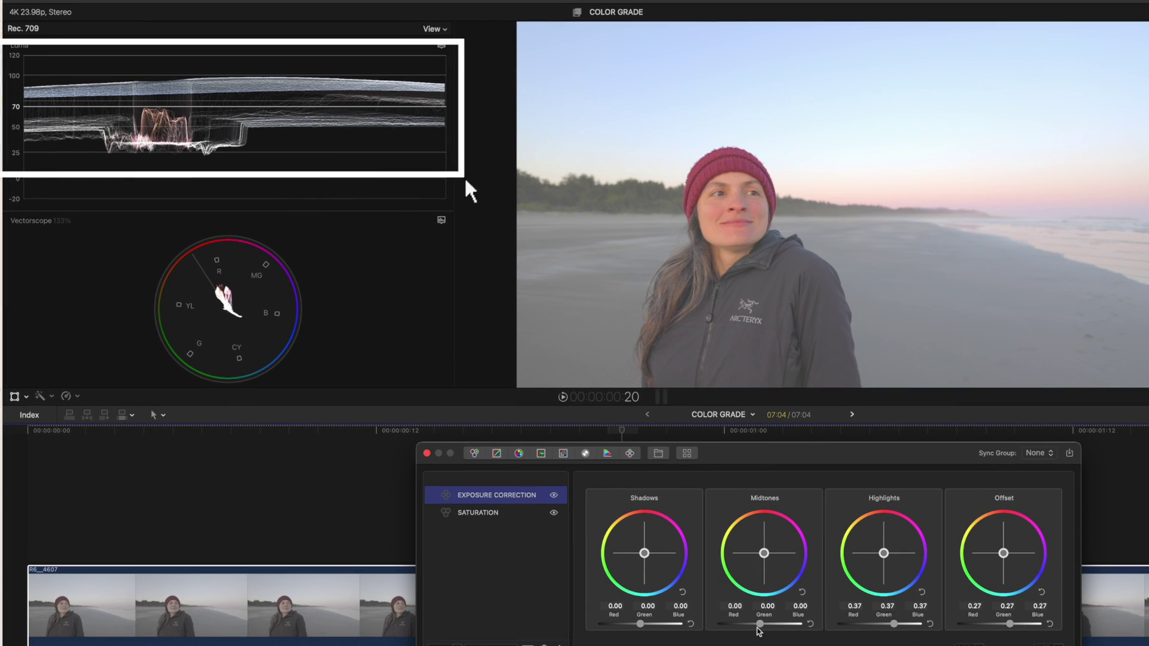
drag(756, 625, 741, 625)
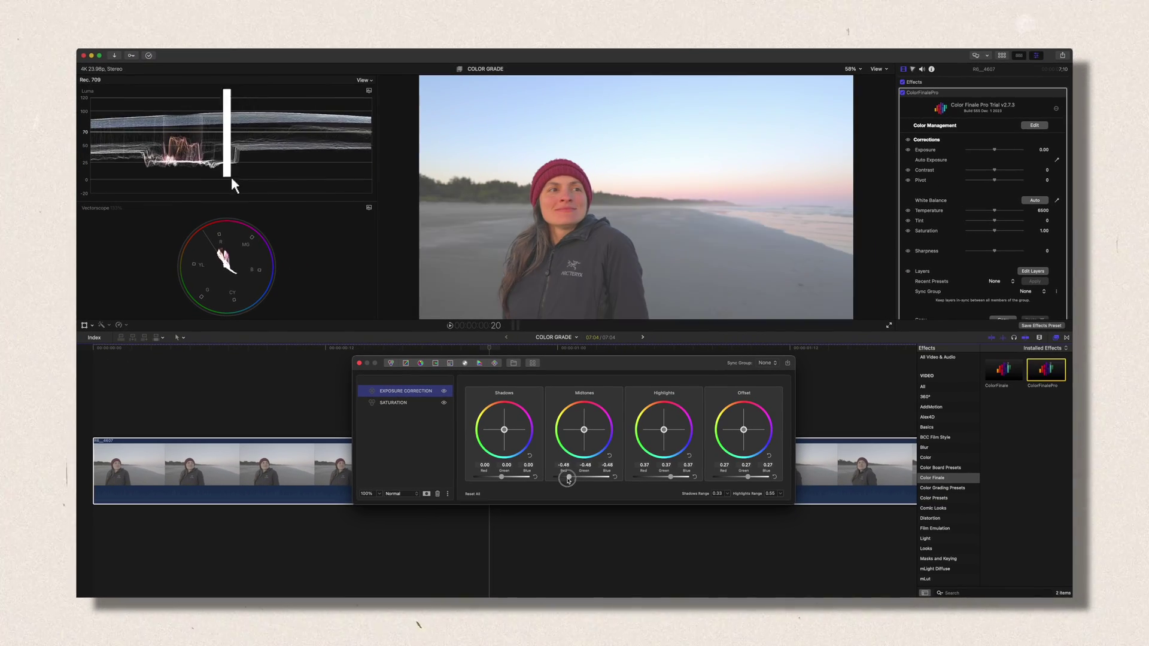
drag(568, 479, 492, 481)
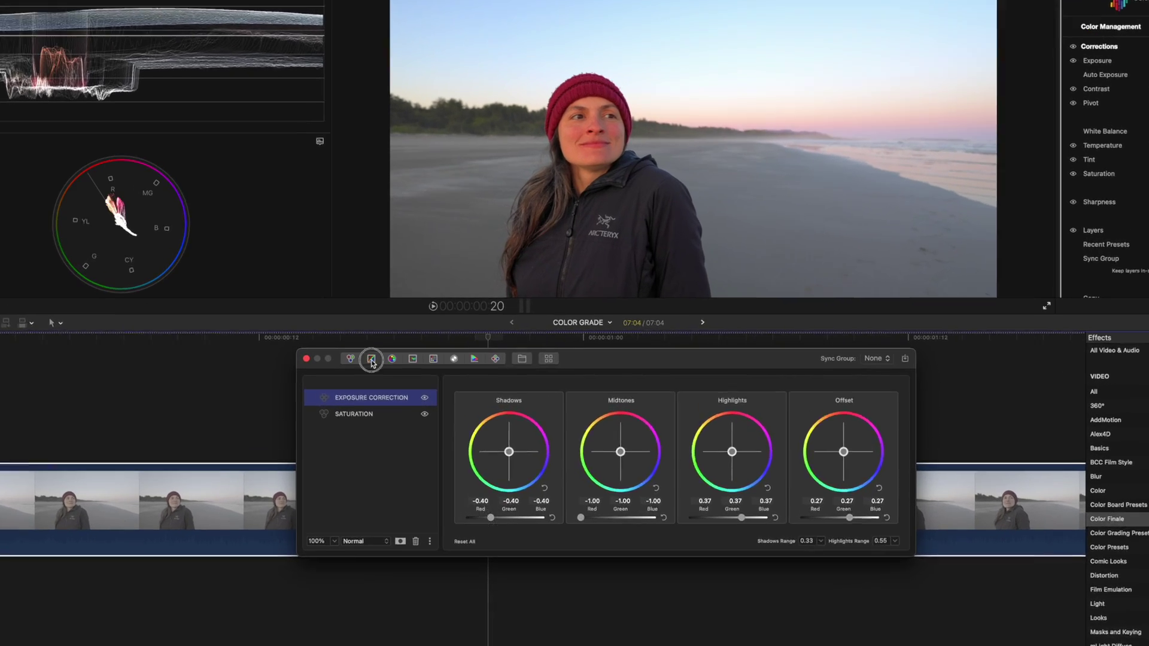
Add a Curves layer with the Master black point raised and two contrast points.
click(405, 363)
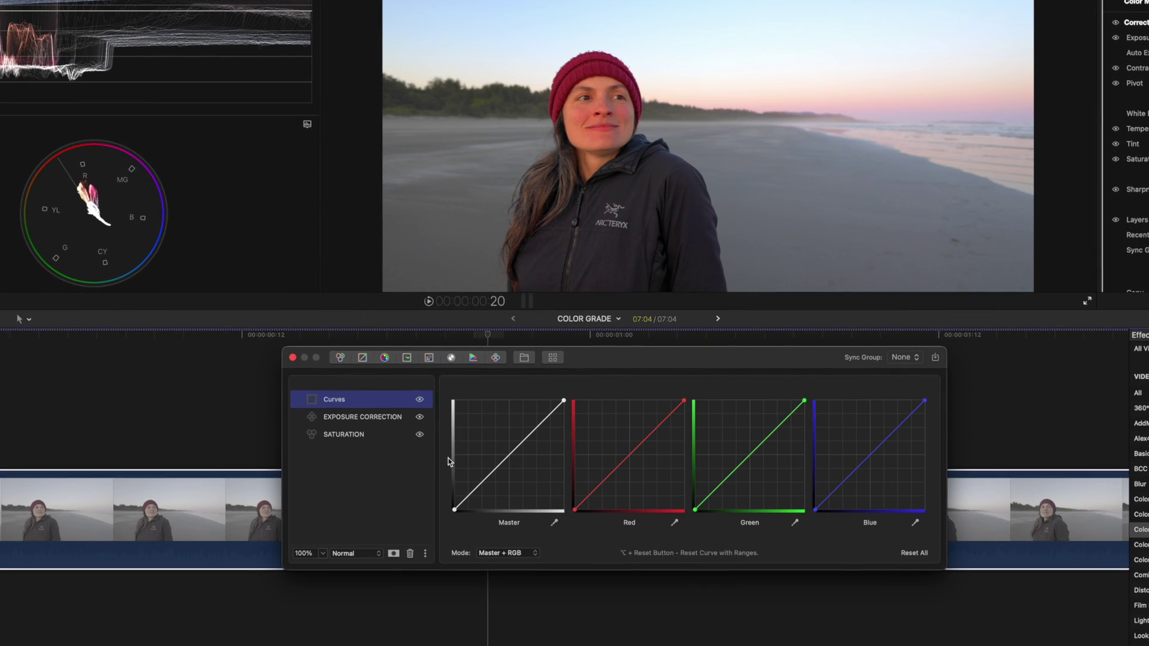
drag(456, 513, 465, 517)
click(494, 482)
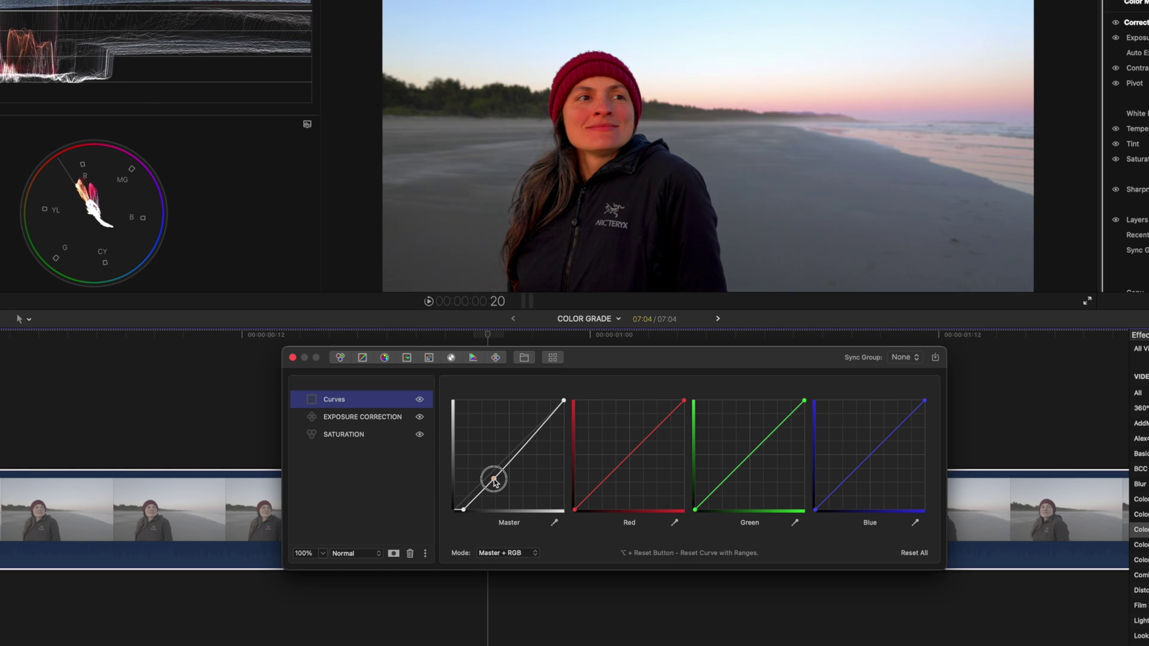
click(525, 442)
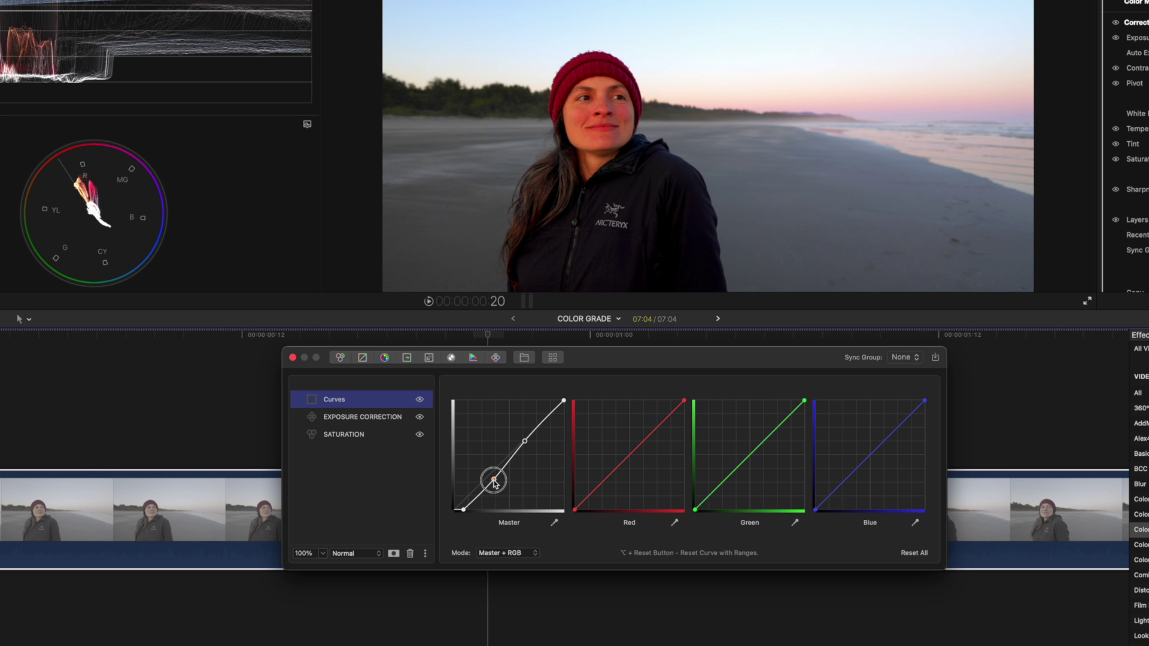
drag(494, 483, 494, 482)
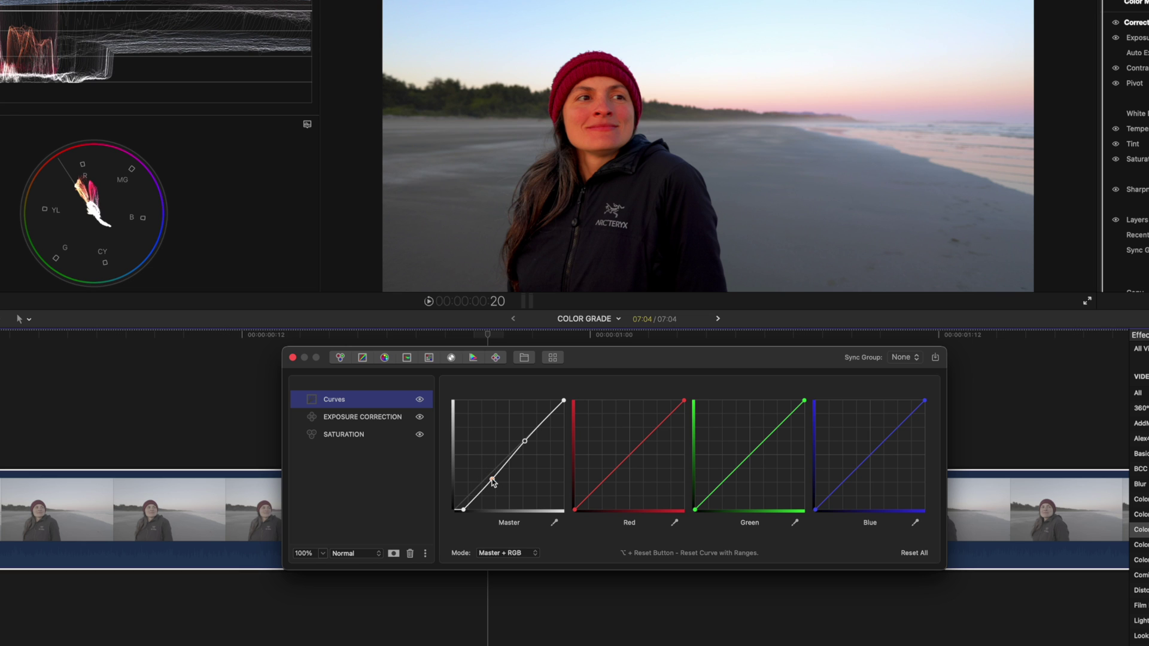
Ease SATURATION down to 1.29 and add a new Group layer.
click(361, 436)
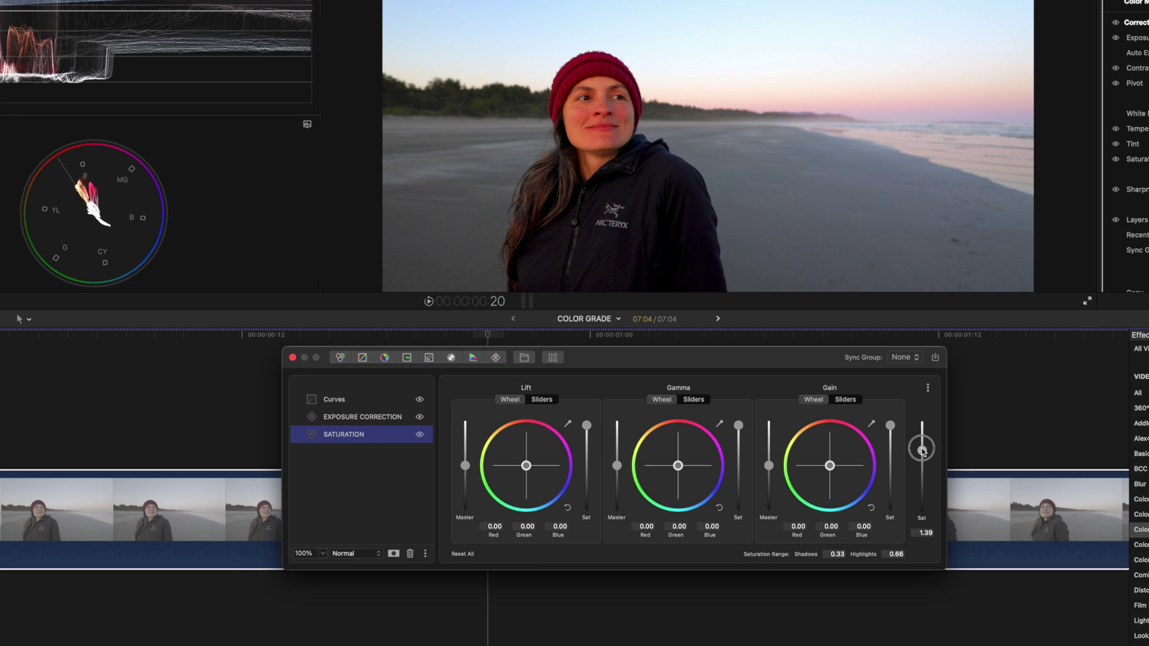
drag(922, 450, 923, 454)
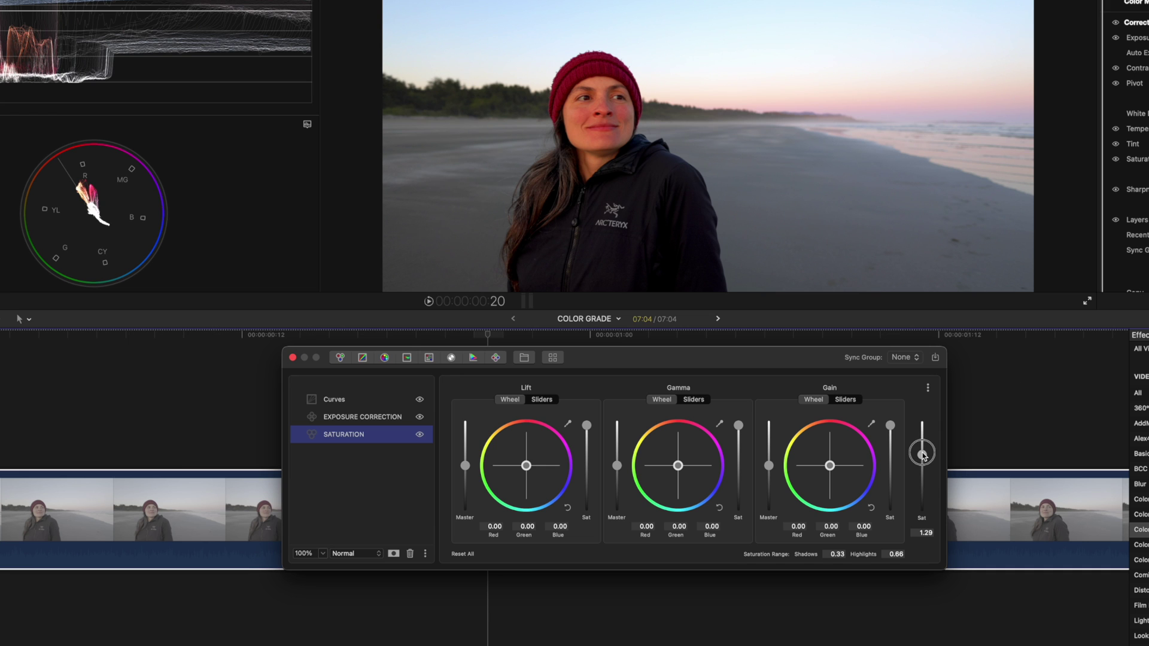
click(524, 358)
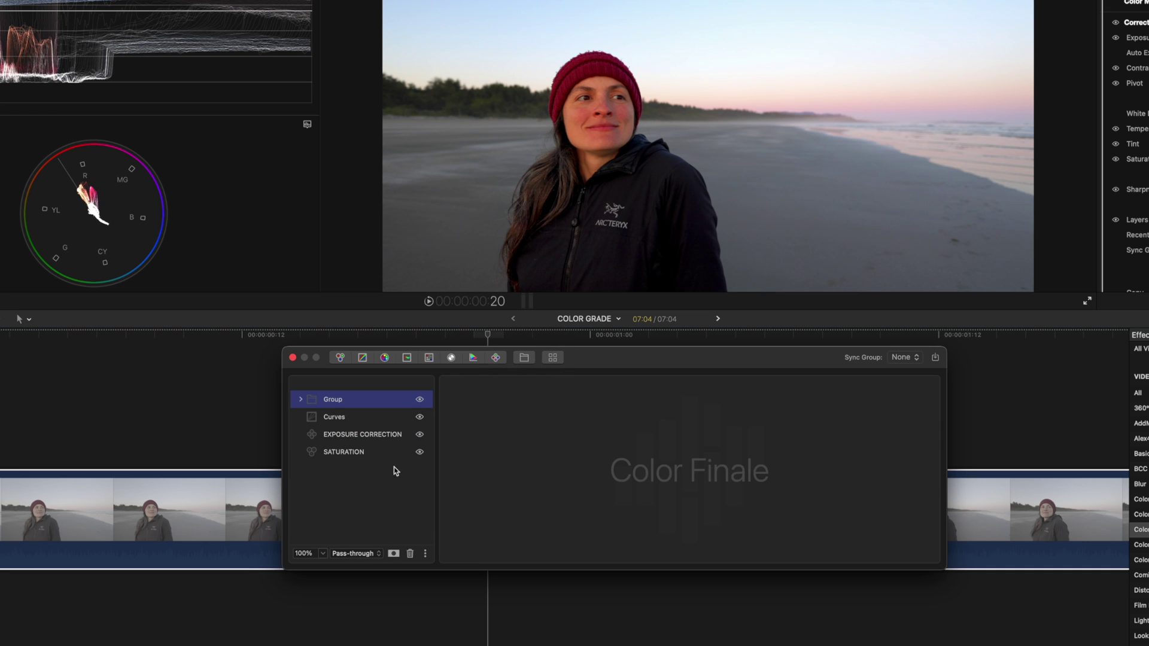
Add an HSL mask to the Group layer and sample the woman's face skin tone.
click(398, 403)
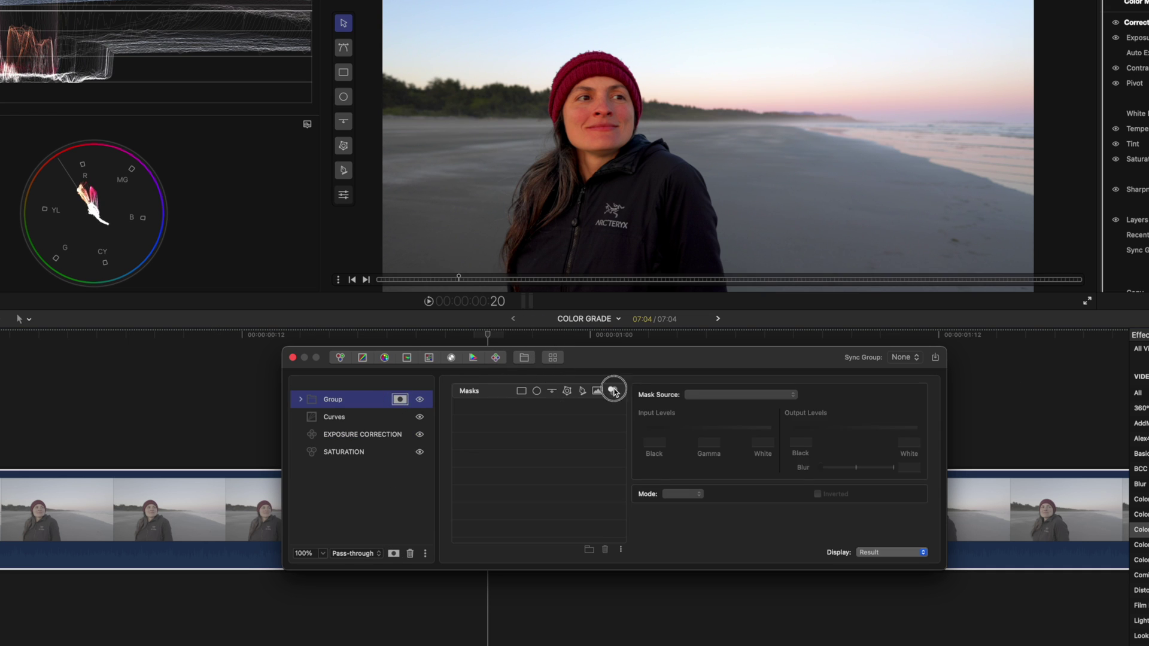
click(612, 390)
click(914, 394)
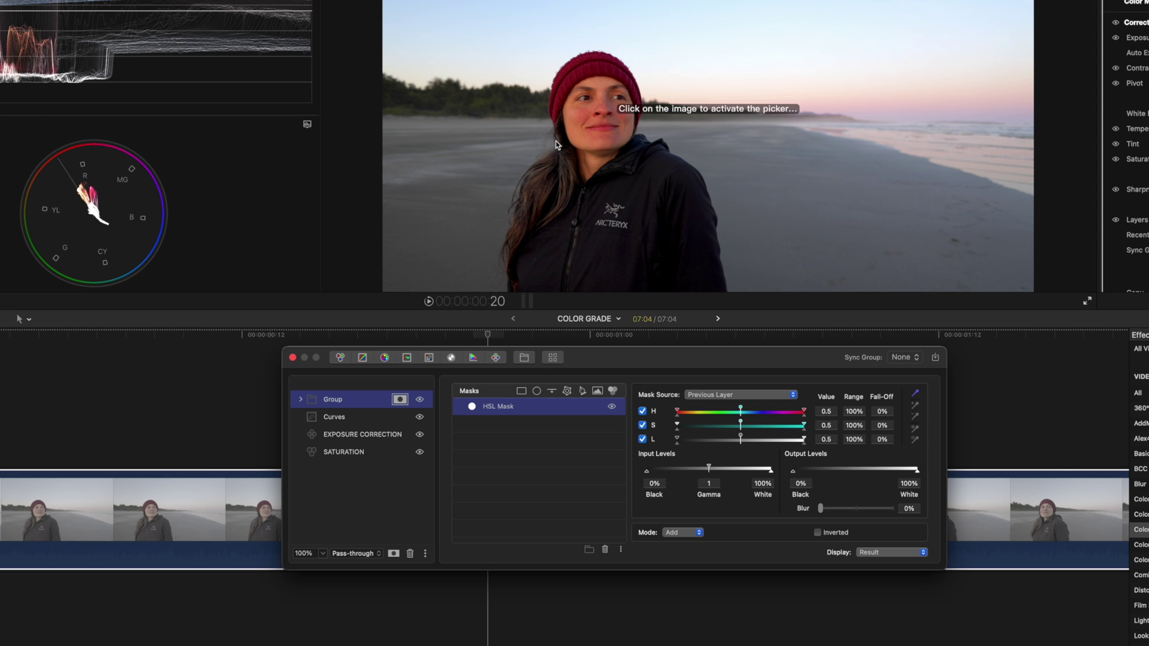
click(579, 121)
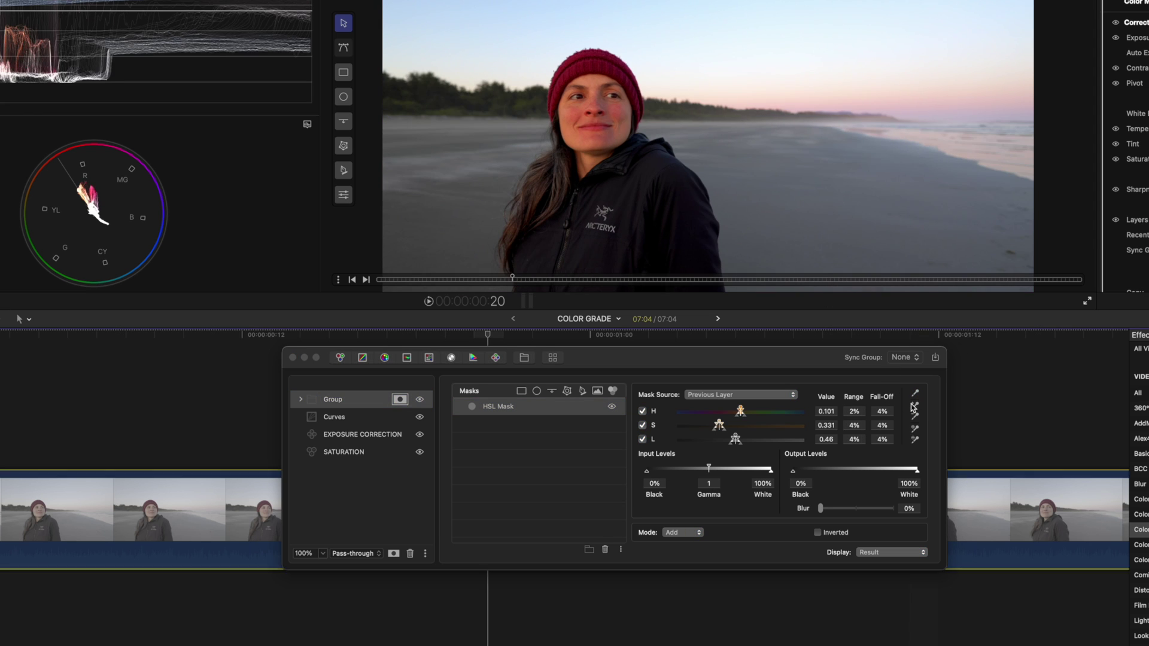
click(604, 124)
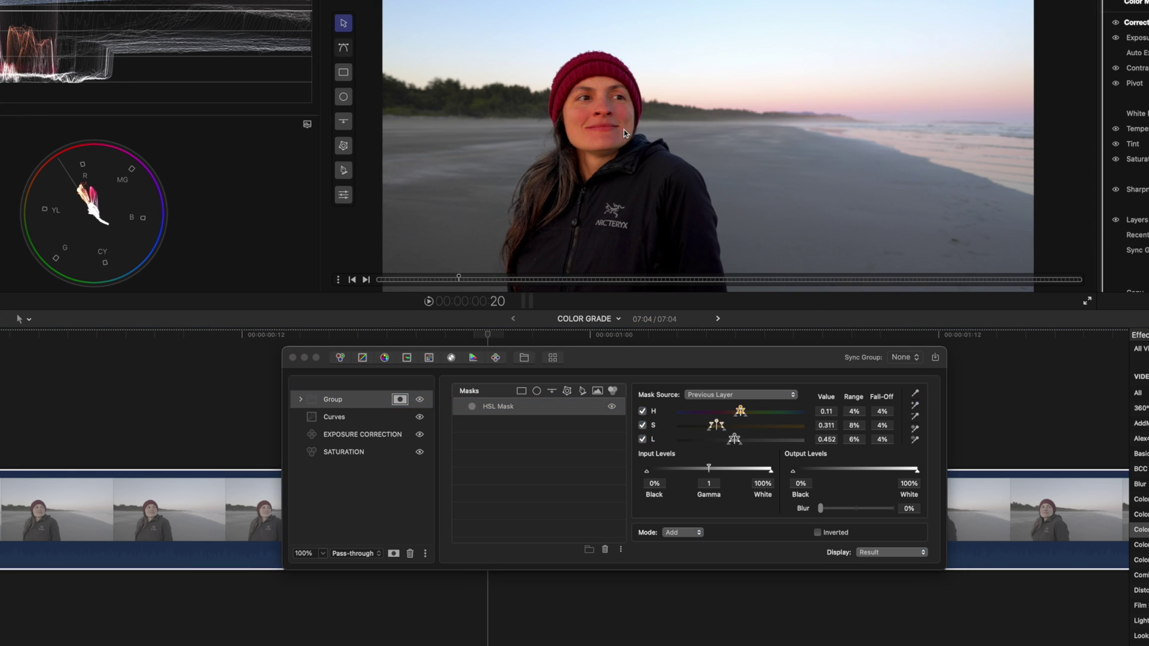
Resample the face to refine the mask to H 0.108, S 0.296, L 0.42.
click(625, 133)
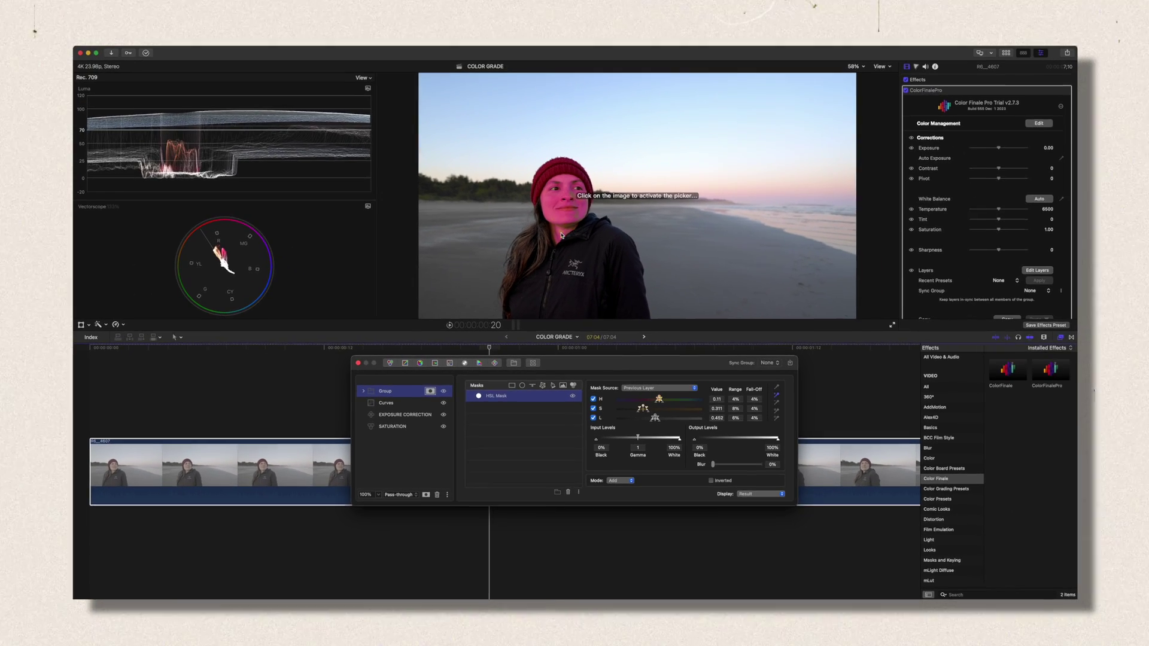
click(773, 396)
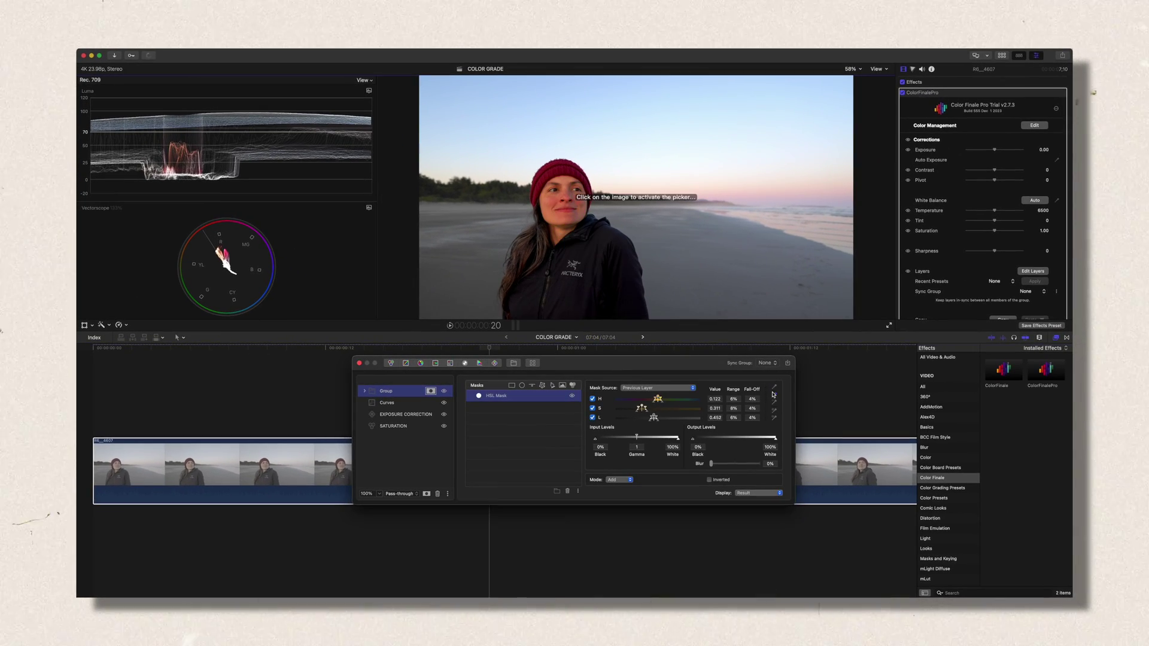
click(576, 217)
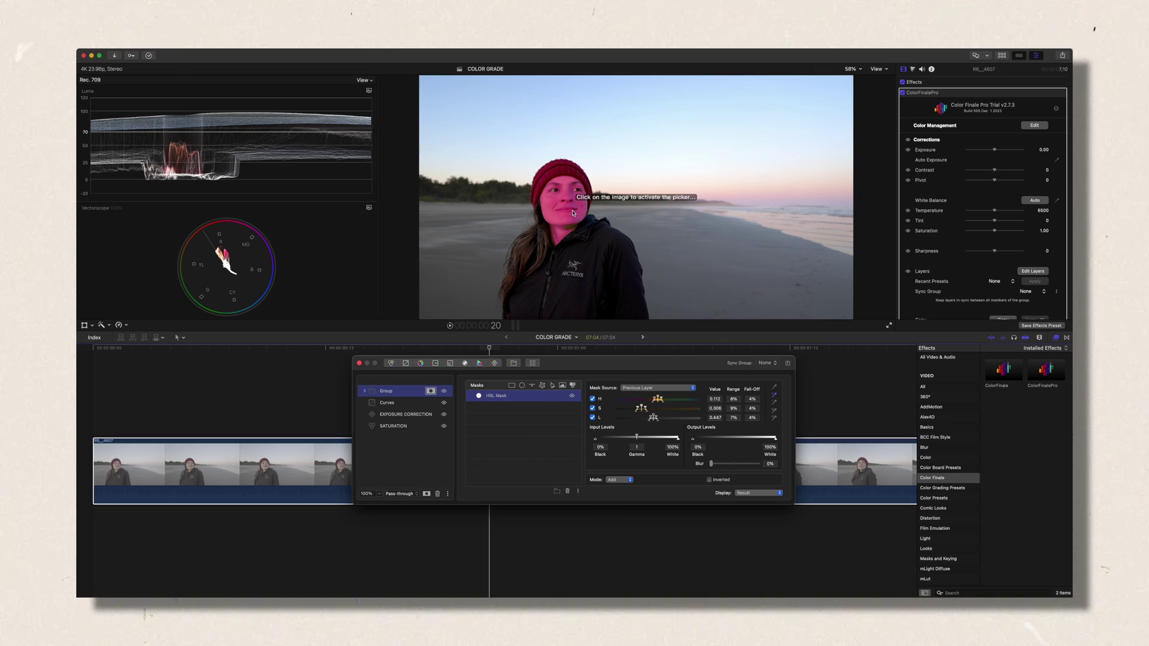
click(569, 231)
click(773, 395)
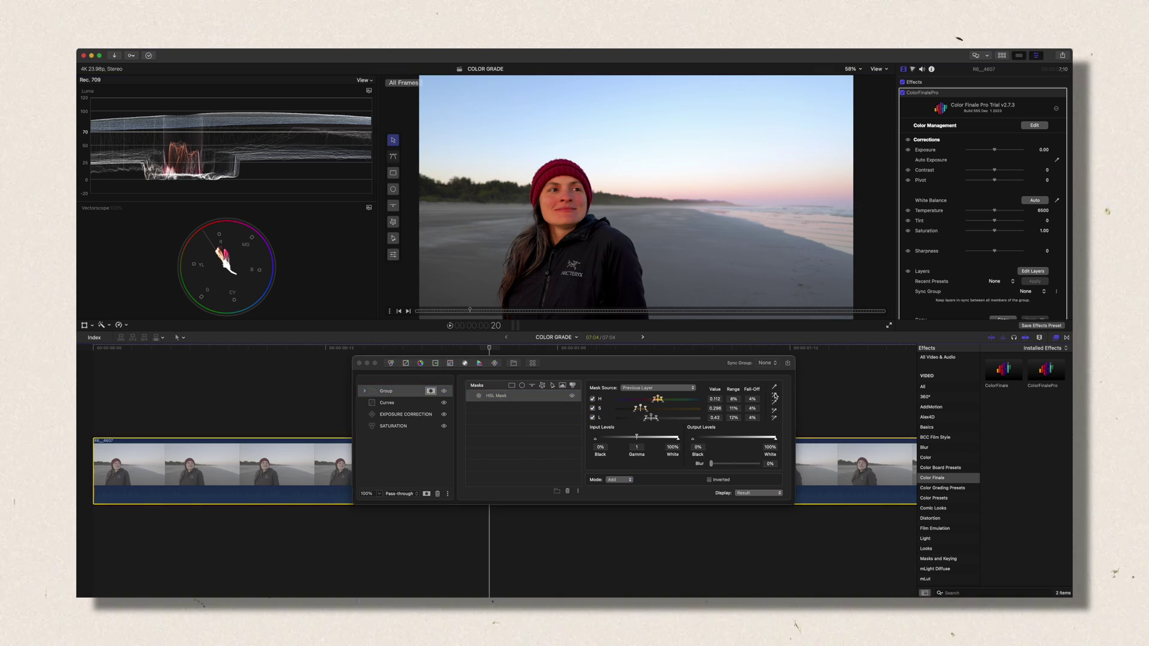
click(574, 208)
click(760, 497)
Blur the skin-tone mask by 4%, invert it, and set Display back to Result.
click(755, 517)
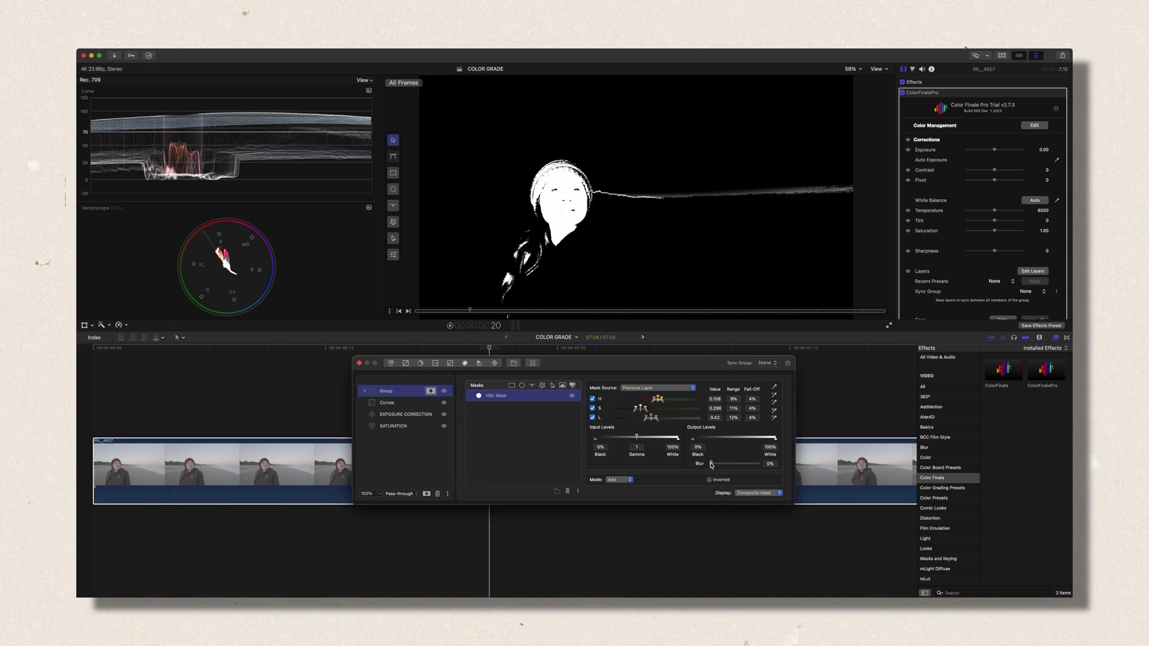
drag(712, 464, 713, 465)
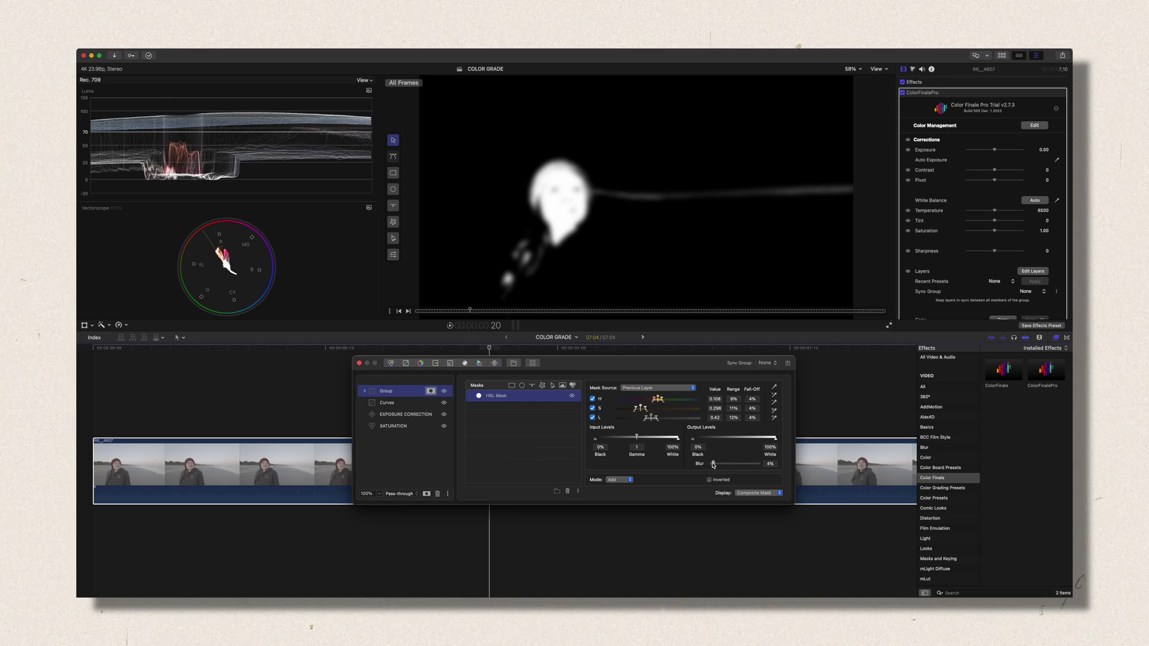
click(747, 492)
click(743, 472)
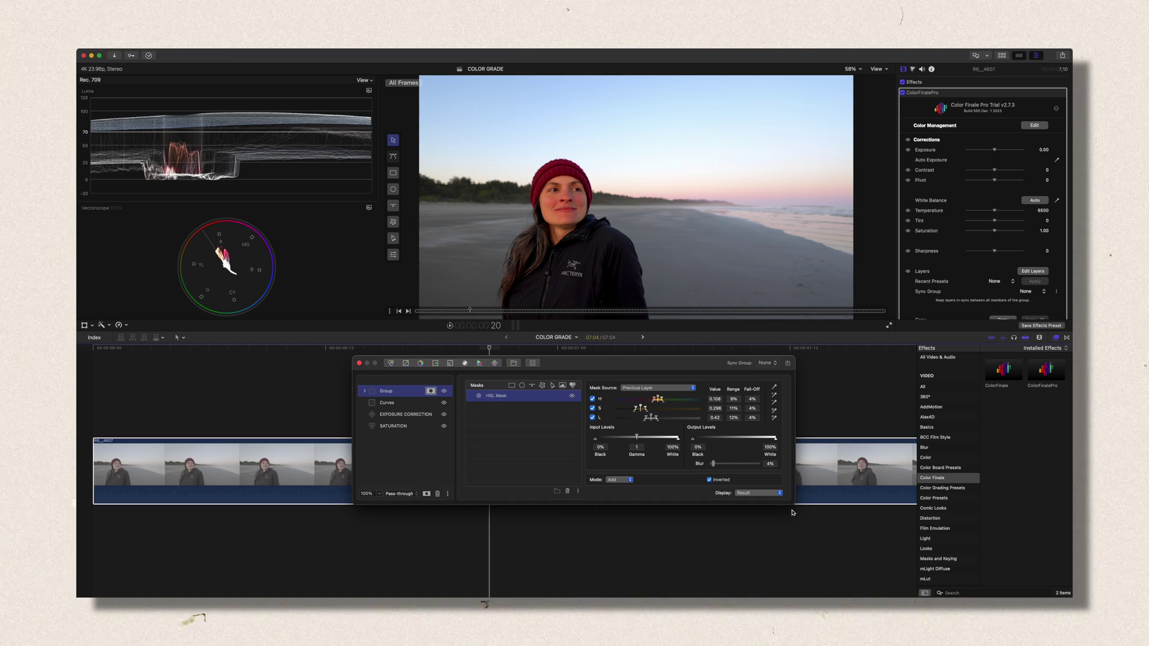
click(771, 497)
click(763, 514)
click(753, 496)
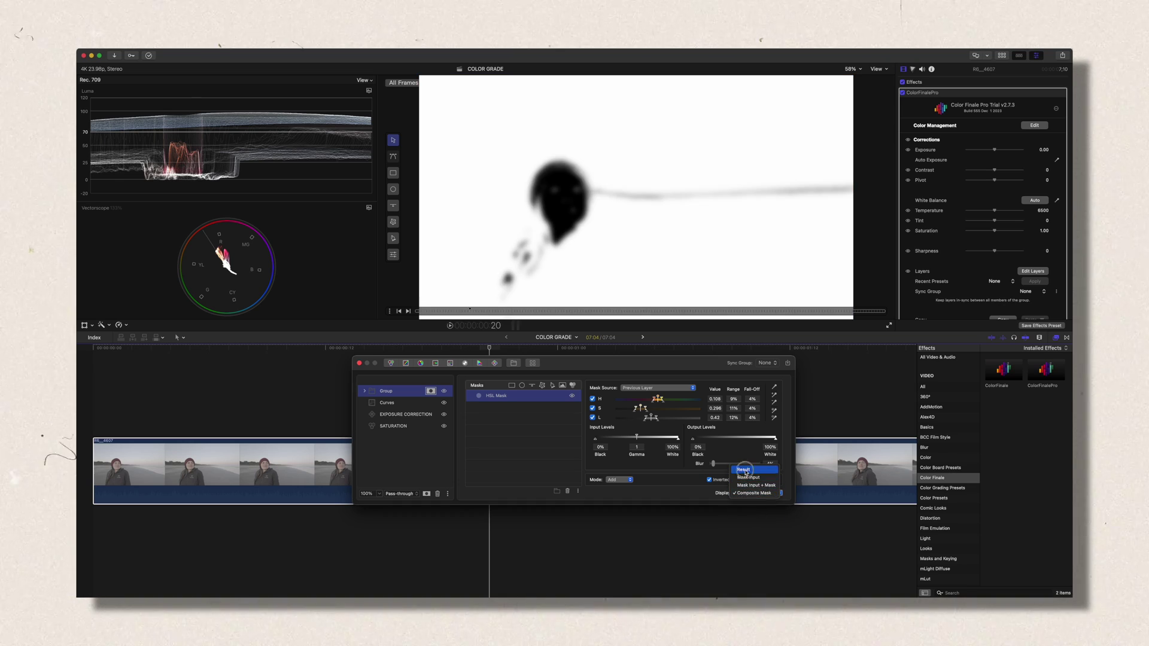
click(745, 471)
click(404, 395)
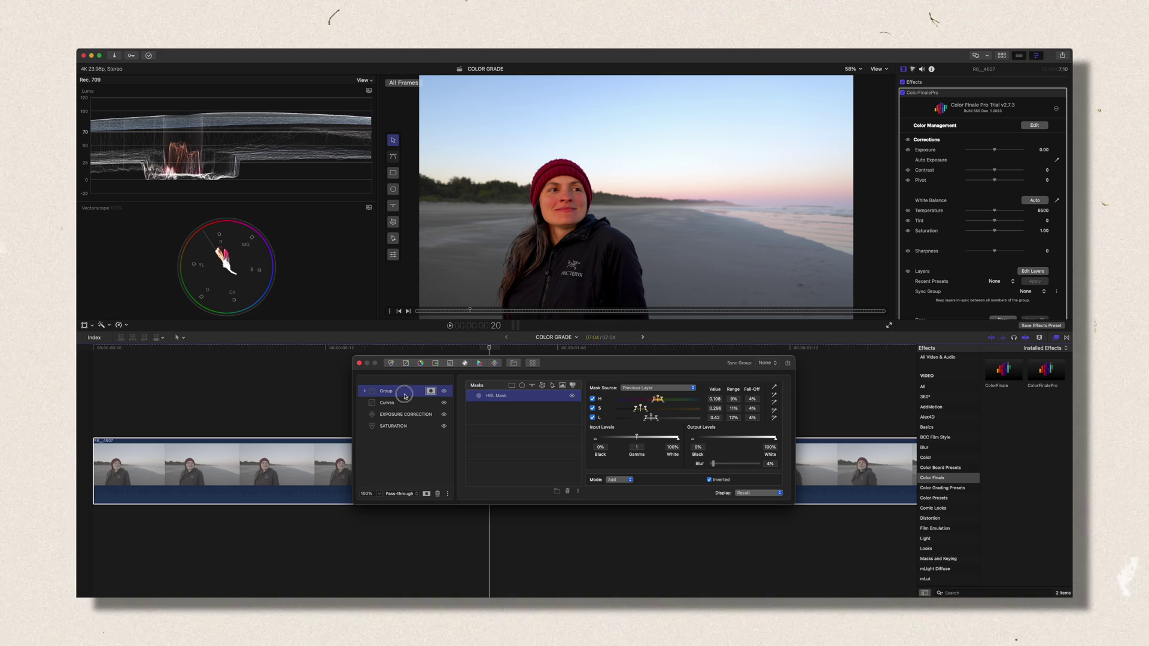
Add a Camera Matrix layer shifting red, green and blue primary hue and saturation.
click(480, 364)
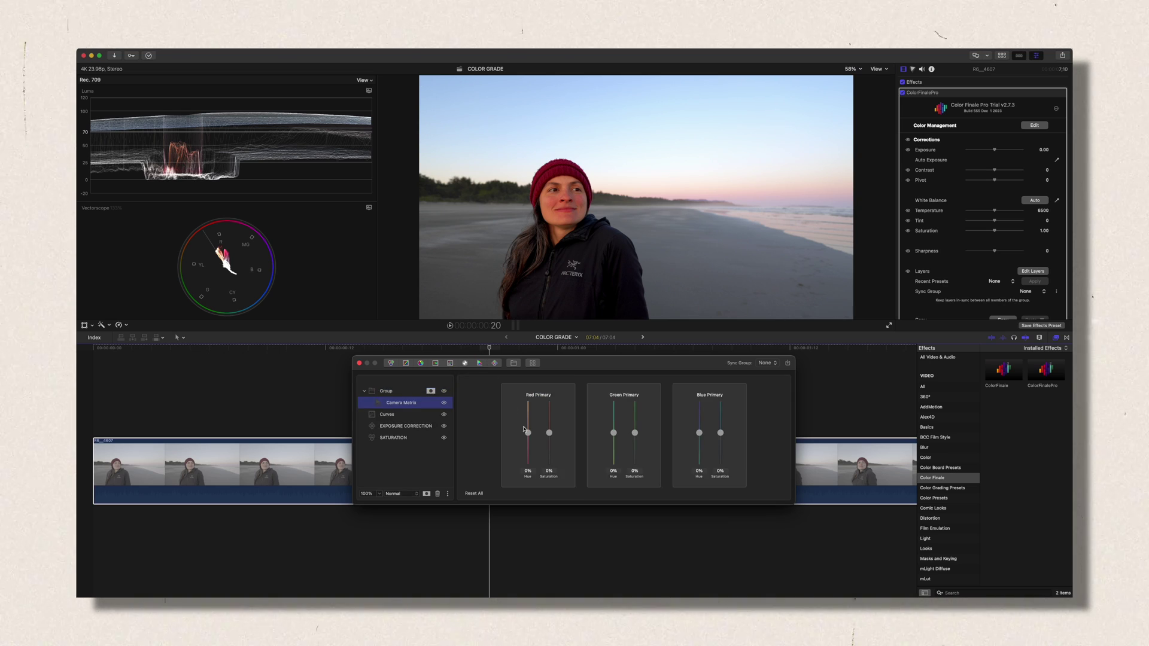
mouse_move(527, 434)
mouse_down()
mouse_move(531, 462)
mouse_move(530, 451)
mouse_up()
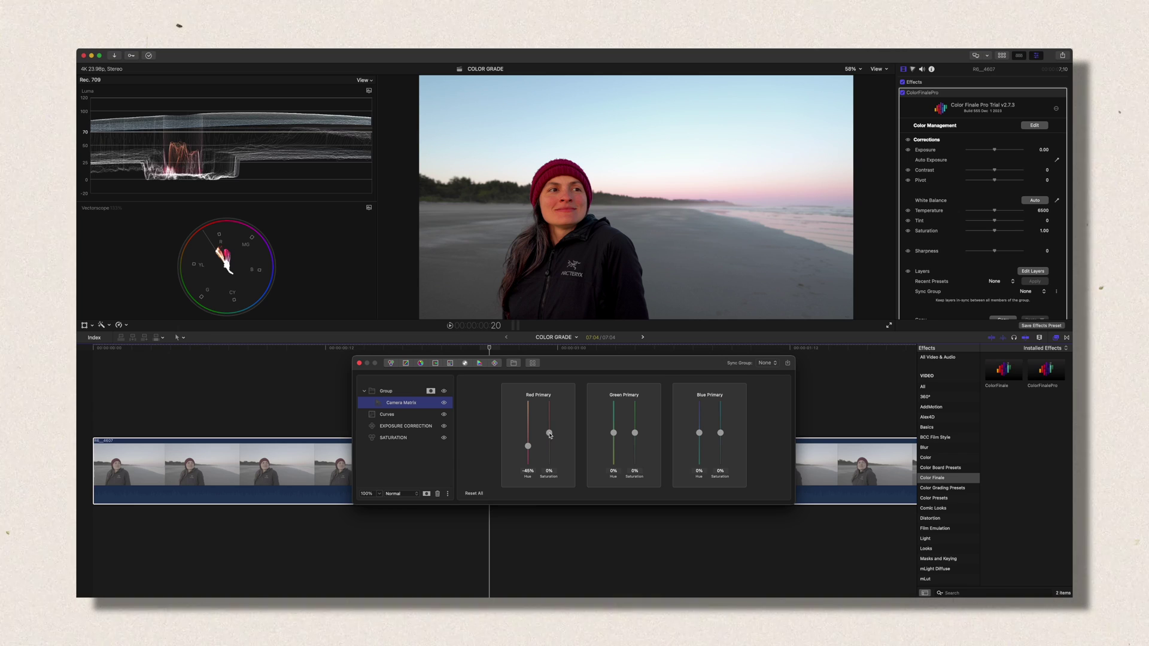
drag(549, 442, 549, 415)
mouse_move(613, 432)
mouse_down()
mouse_move(613, 408)
mouse_move(619, 446)
mouse_up()
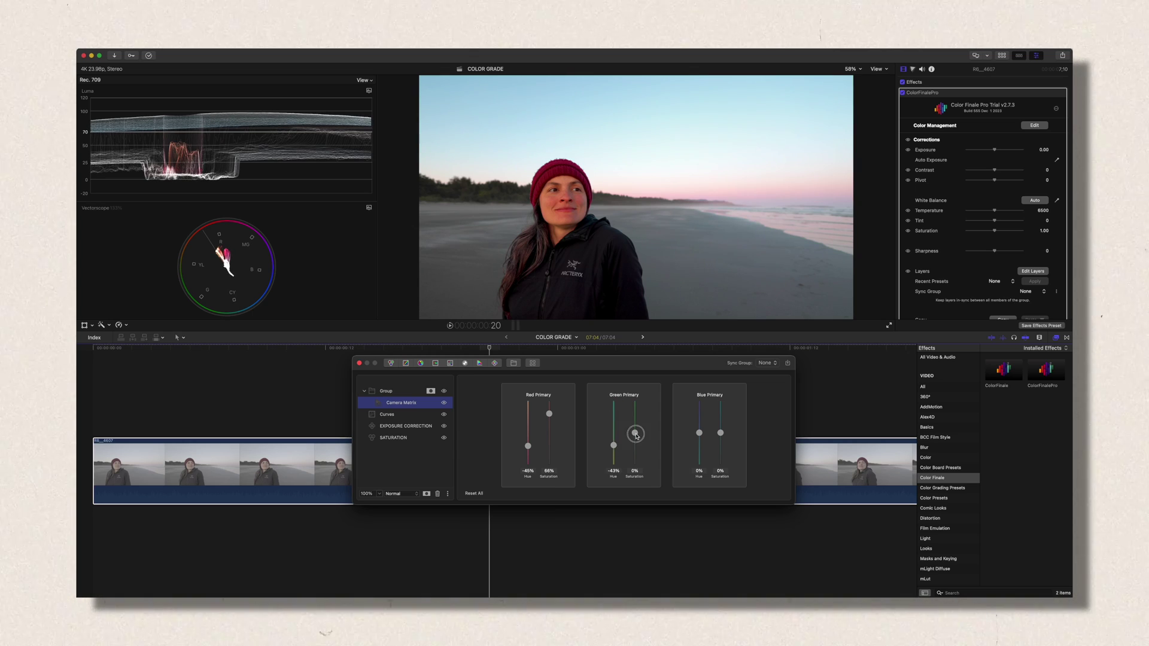
mouse_move(637, 425)
mouse_down()
mouse_move(636, 468)
mouse_move(635, 417)
mouse_up()
drag(699, 432, 721, 417)
Toggle Camera Matrix to compare before and after, then add a Shuffle layer.
click(445, 404)
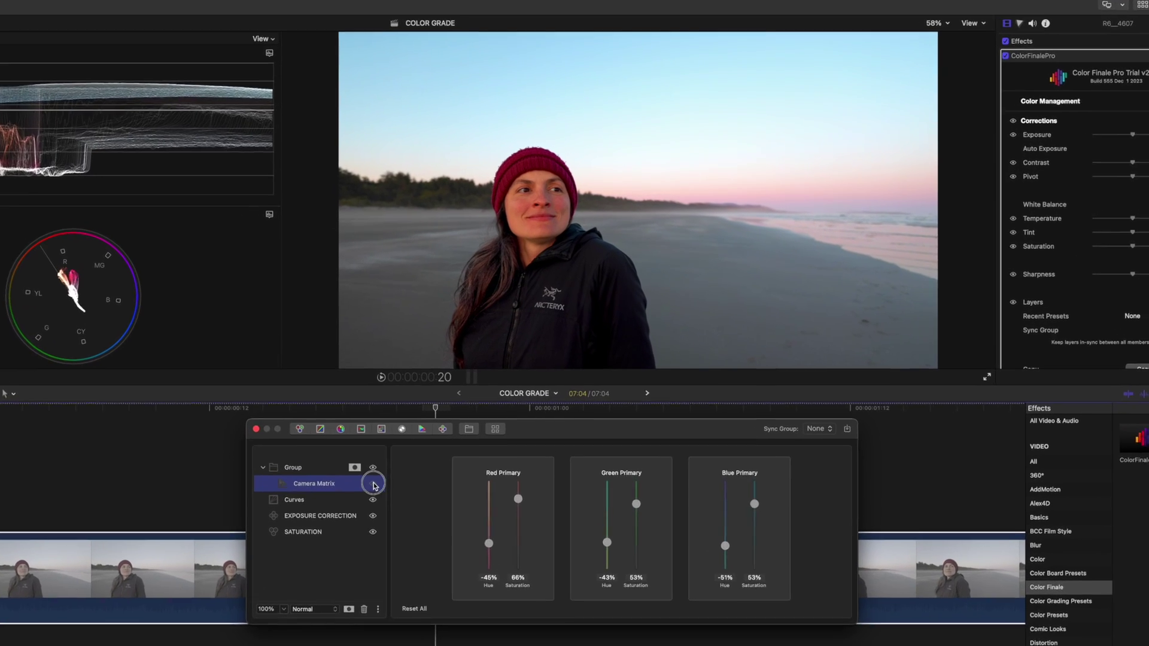
click(373, 484)
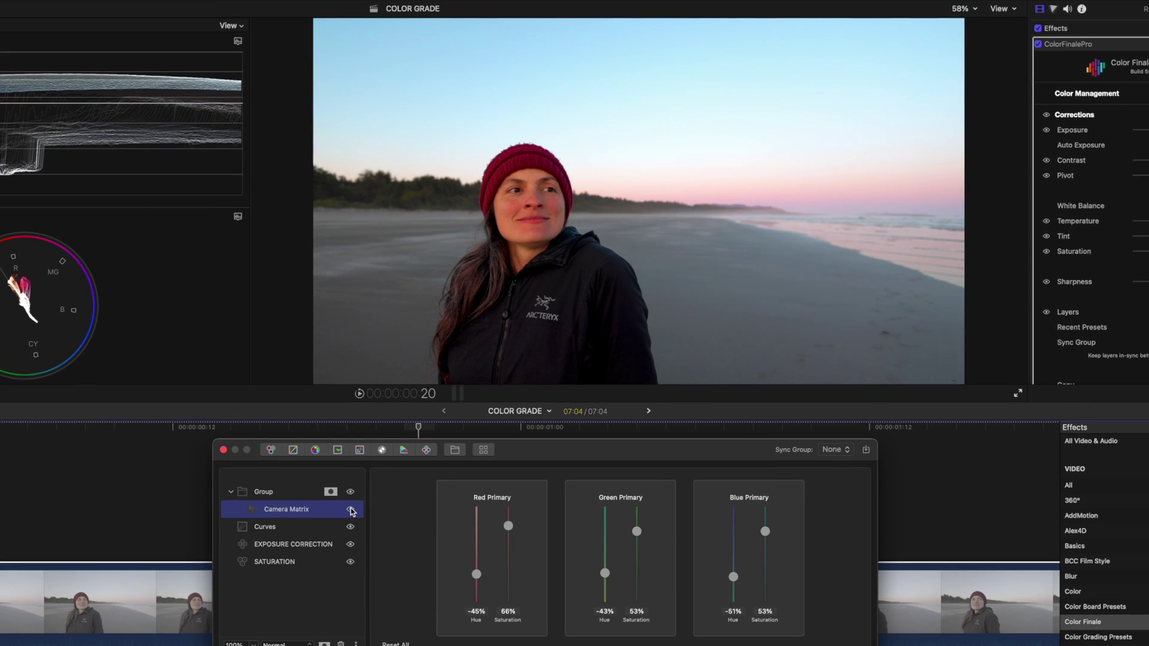
click(372, 484)
click(373, 484)
click(359, 451)
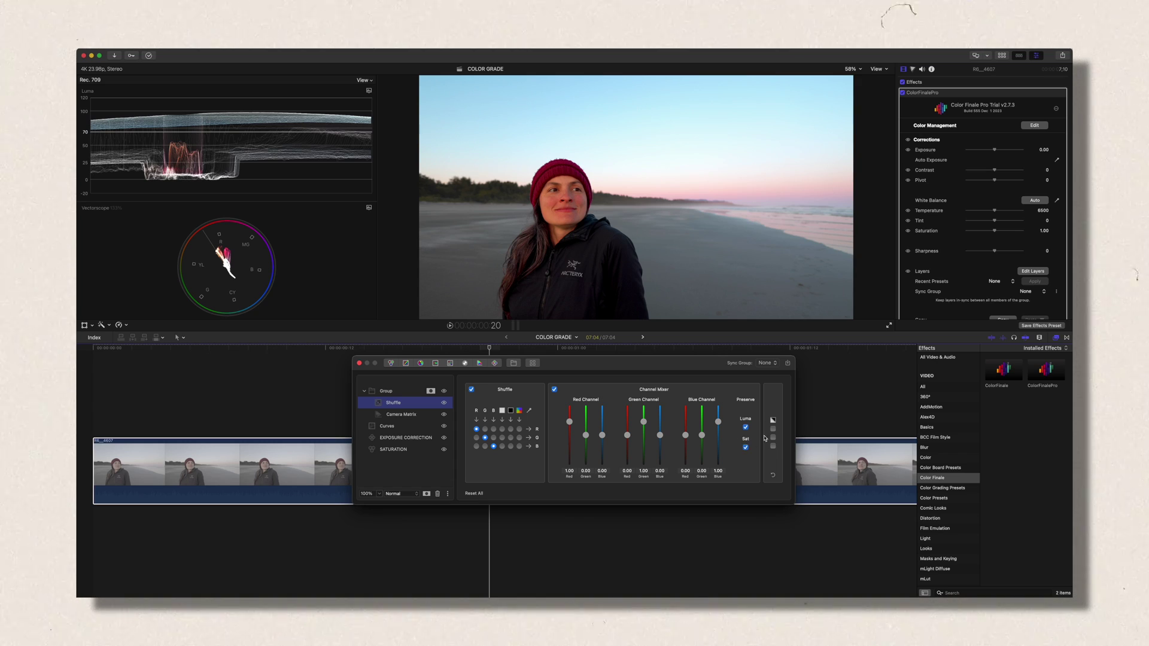
Preserve Luma and Sat, blend Shuffle in Multiply, and reroute its channel sources.
click(773, 437)
click(773, 429)
click(399, 493)
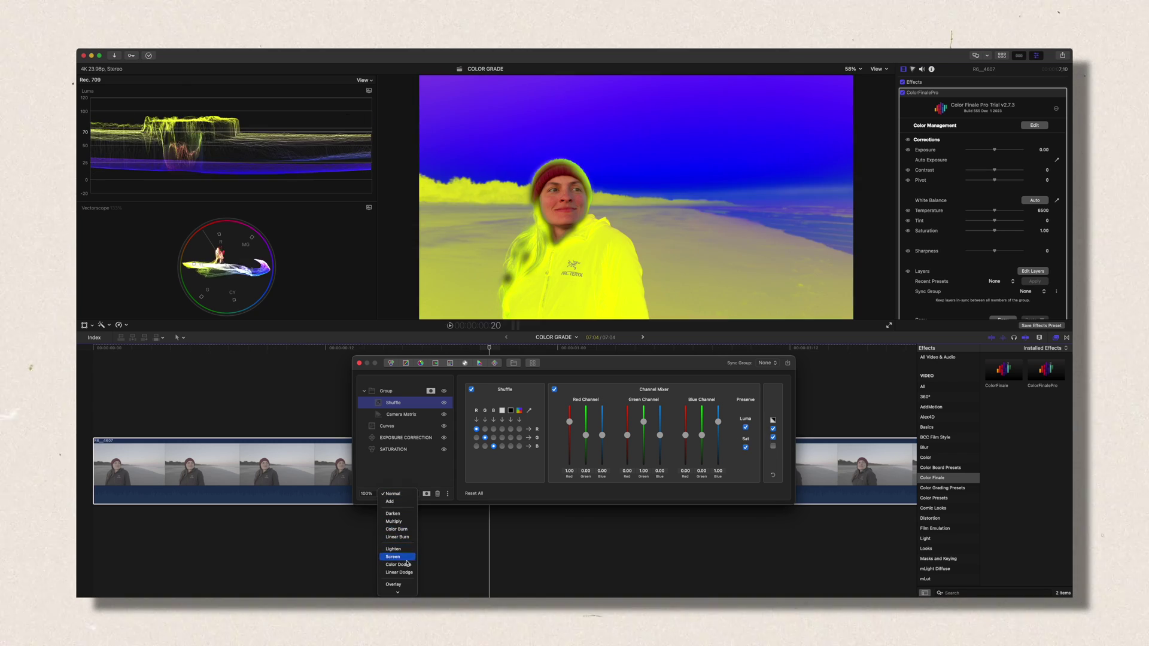
click(394, 521)
click(502, 429)
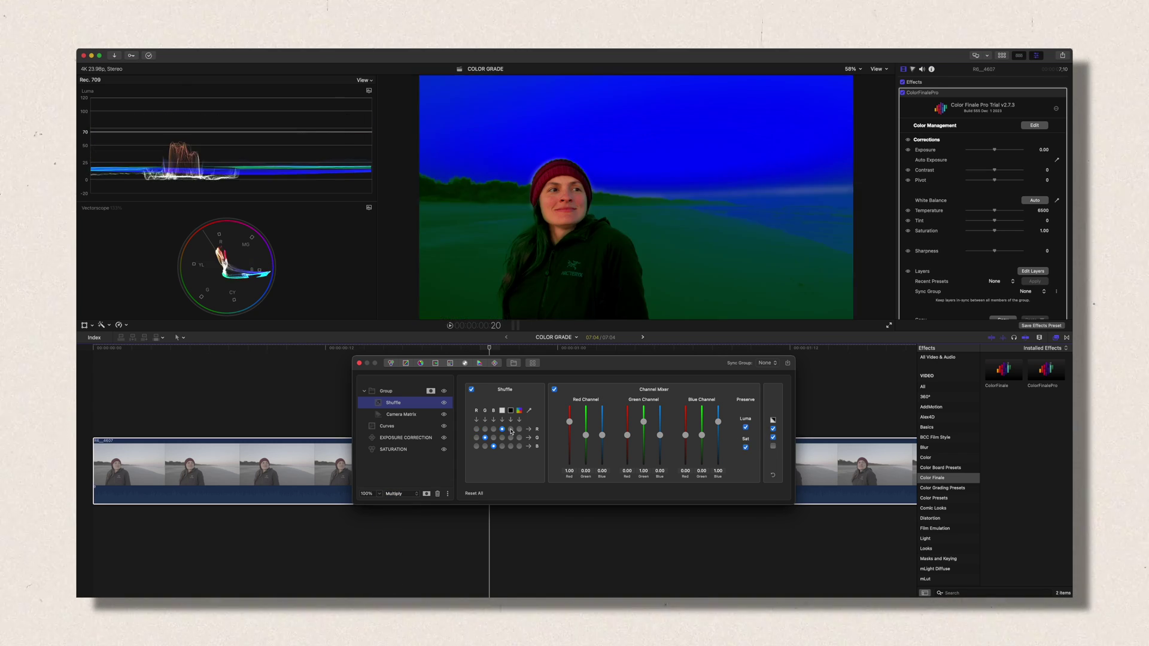
click(519, 429)
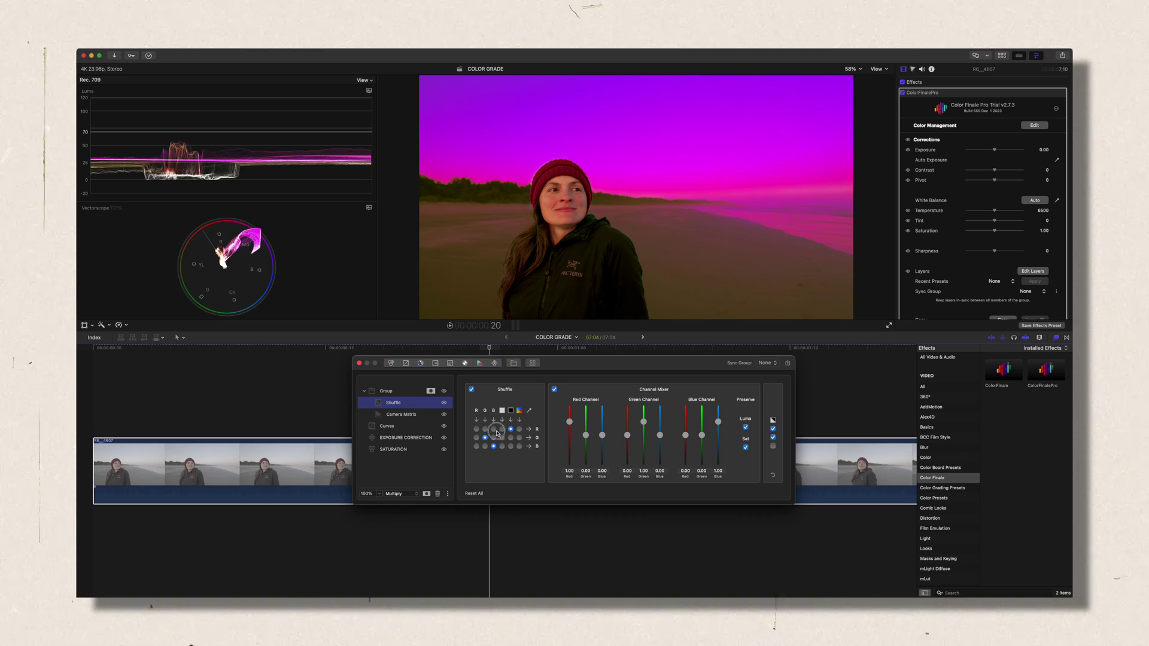
click(503, 429)
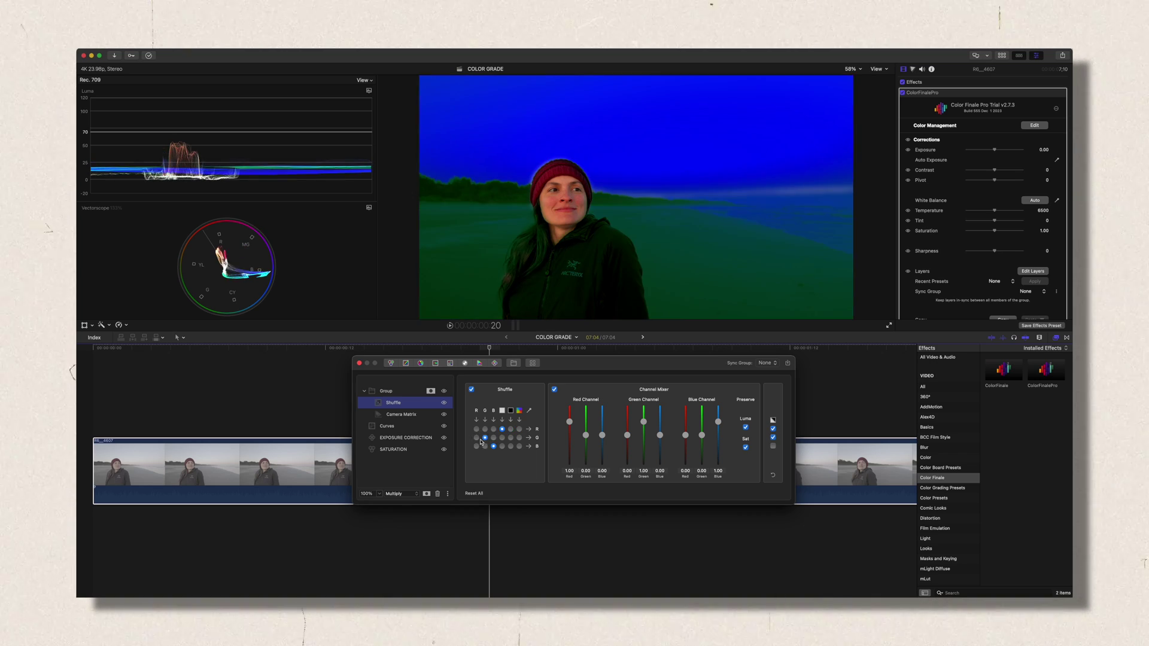
click(510, 437)
click(502, 446)
Lower Shuffle opacity to 10%, compare it on and off, then add Log Wheels.
click(366, 494)
drag(377, 509, 339, 508)
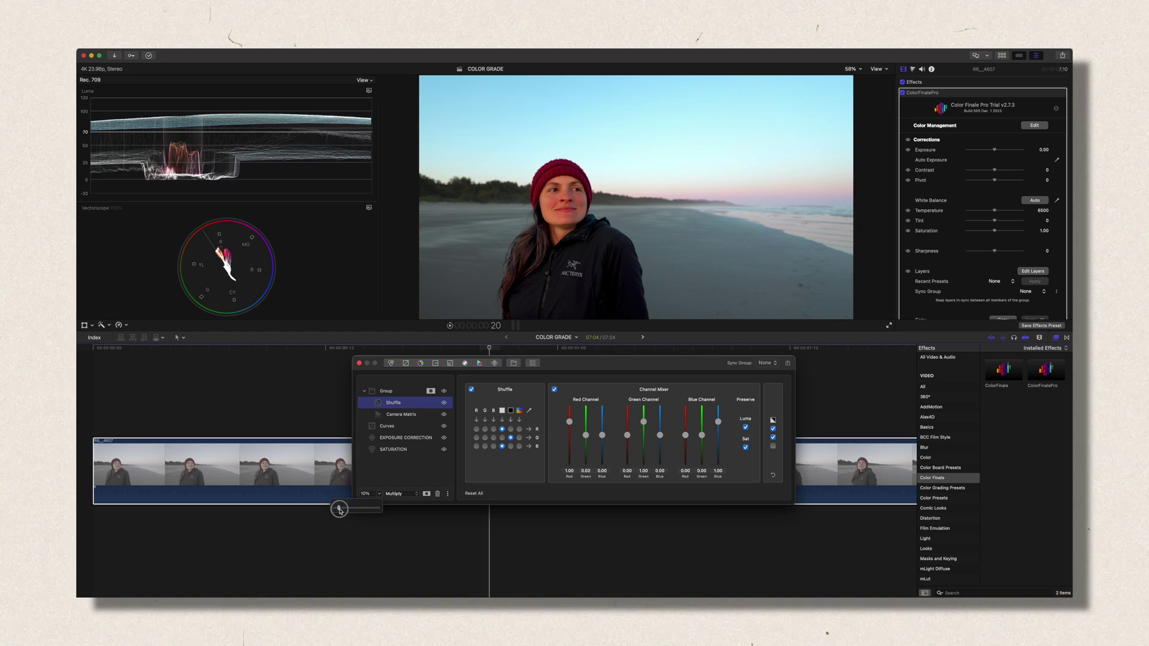
click(443, 403)
click(443, 403)
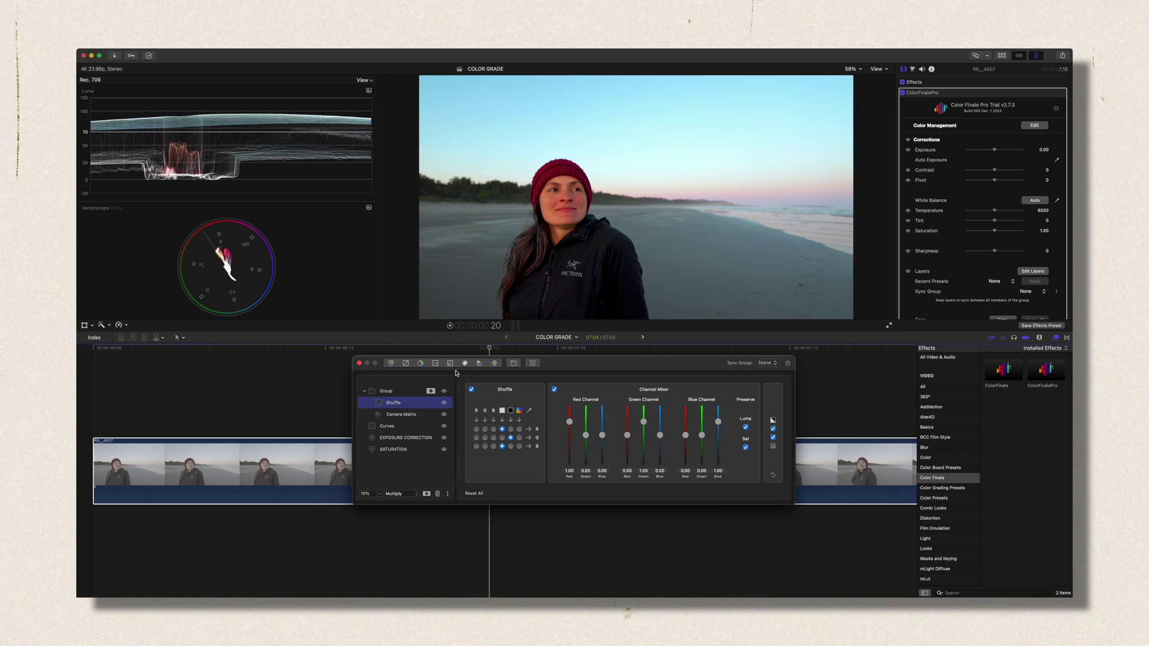
click(496, 364)
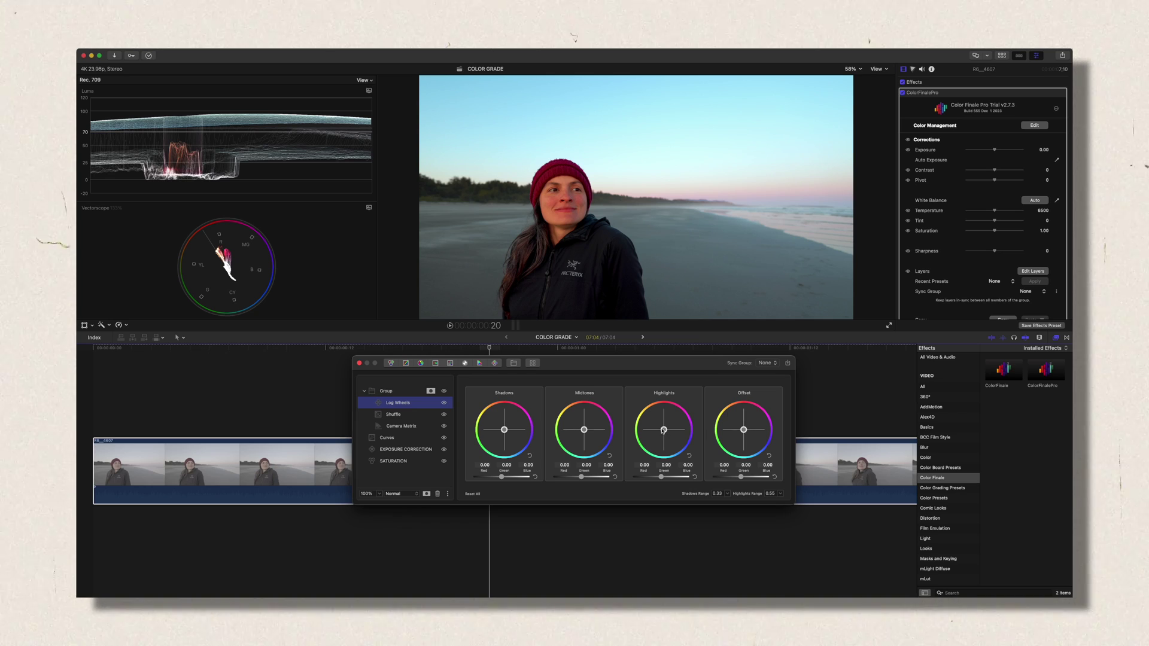
In Log Wheels, warm the highlights (red 0.29, blue -0.23) and cool the midtones (red -0.09, blue 0.06).
mouse_move(655, 411)
mouse_down()
mouse_move(645, 387)
mouse_move(656, 408)
mouse_move(653, 399)
mouse_up()
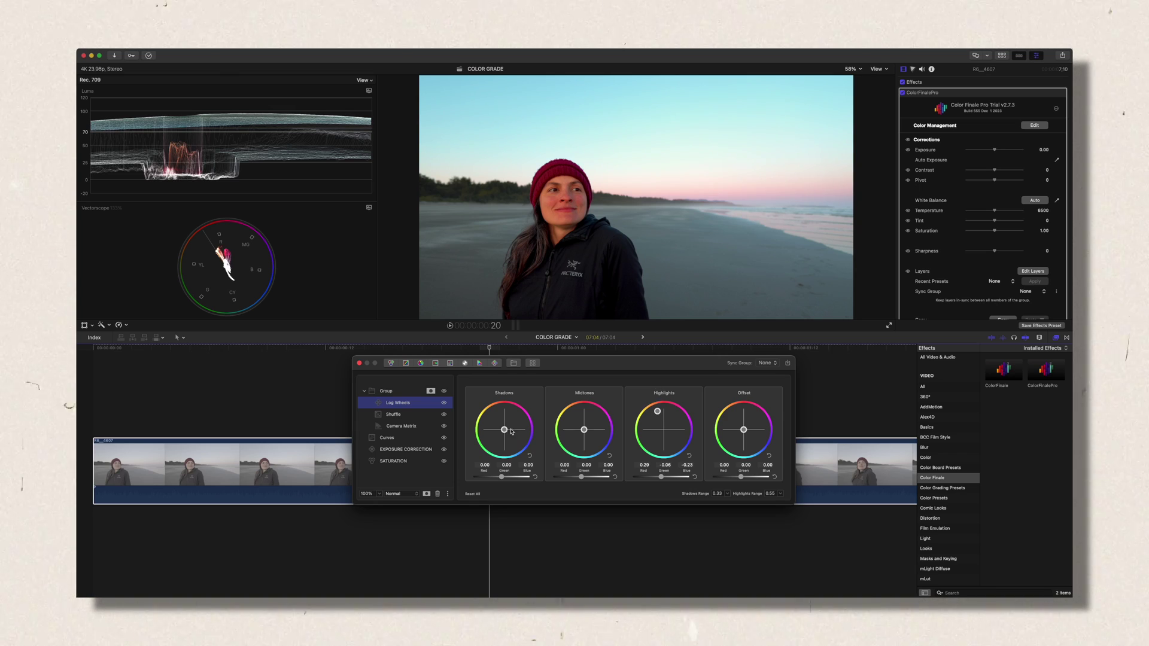
drag(586, 435, 591, 460)
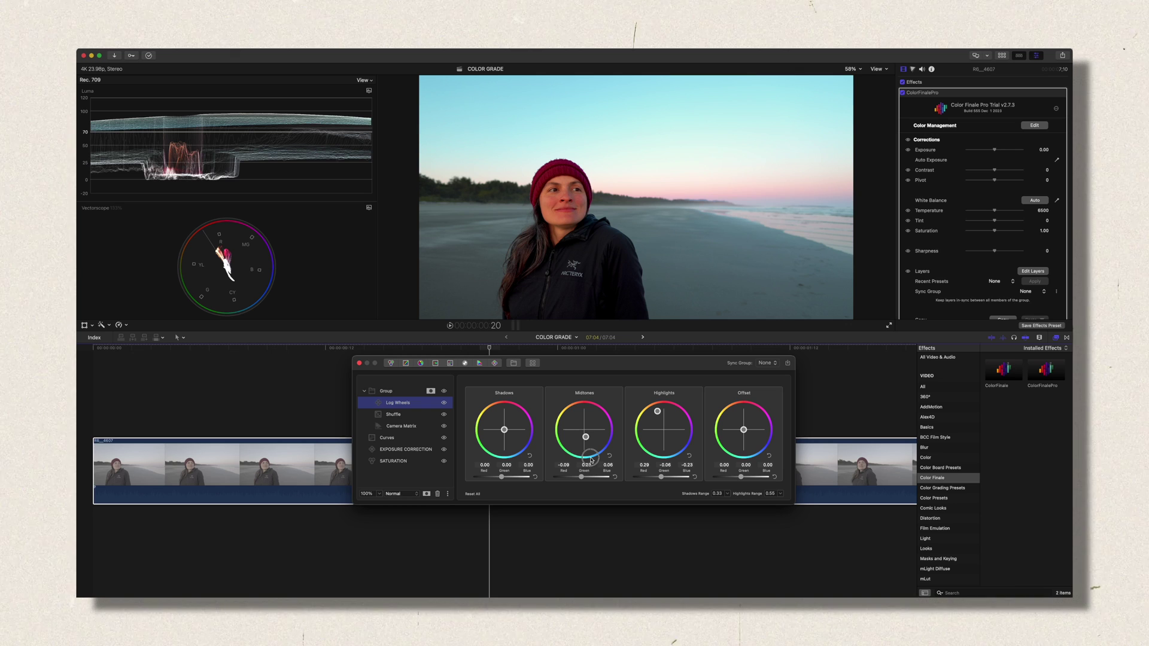